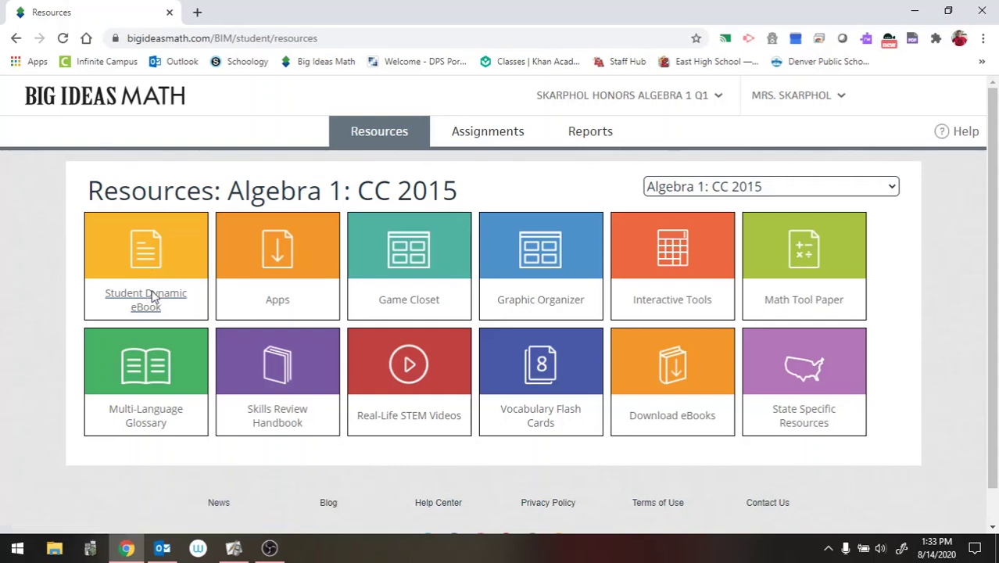
Open the Algebra 1 book from the Student Dynamic eBook library and view its contents list and page view settings.
click(152, 297)
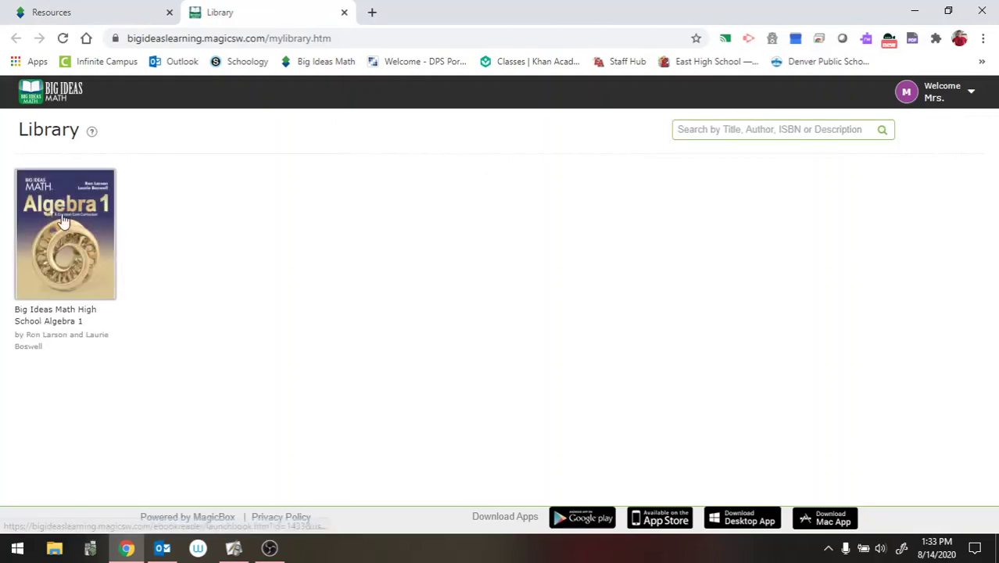
click(65, 221)
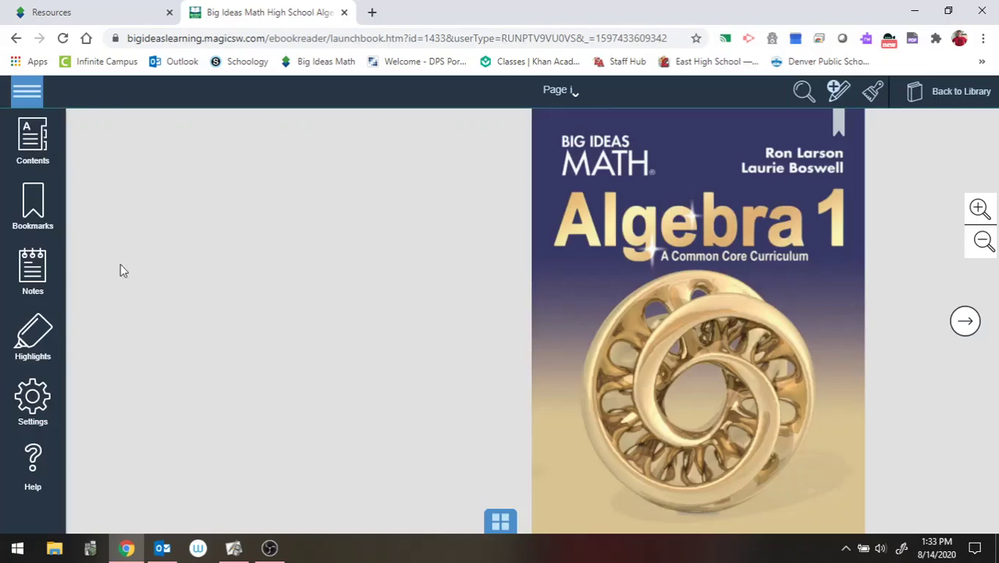
click(38, 138)
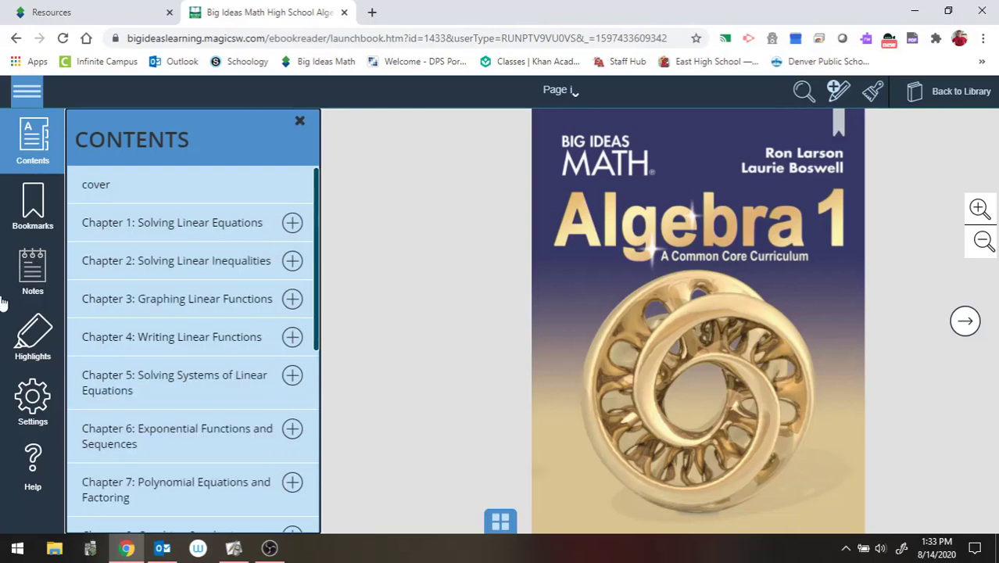
click(33, 396)
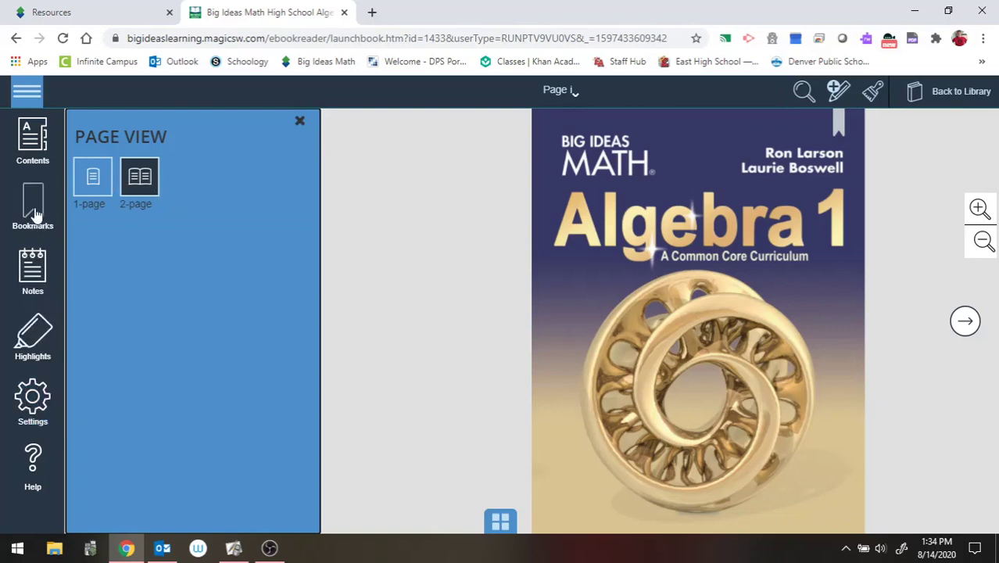
Open section 1.1 Solving Simple Equations from Chapter 1 in the book's contents.
click(35, 142)
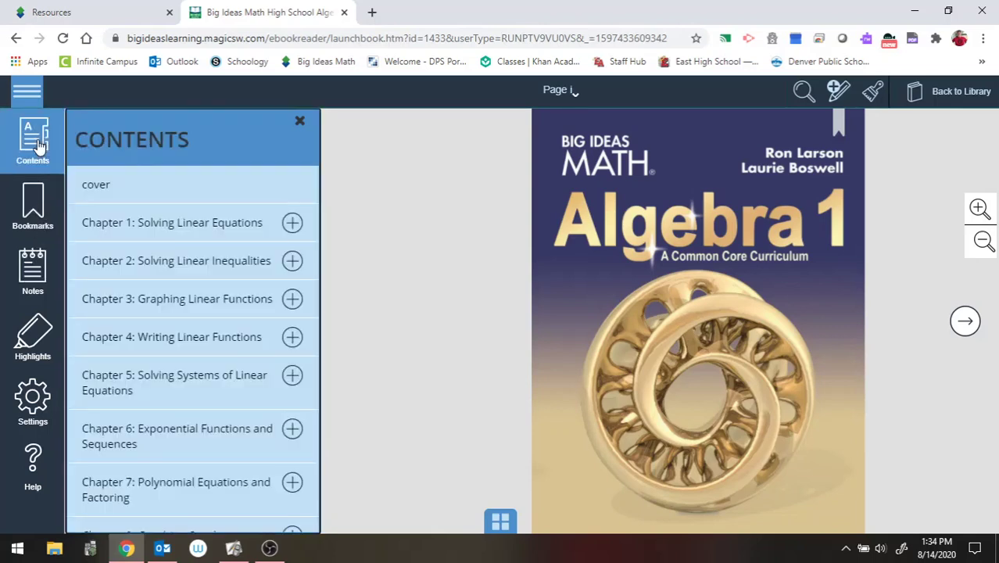
click(293, 223)
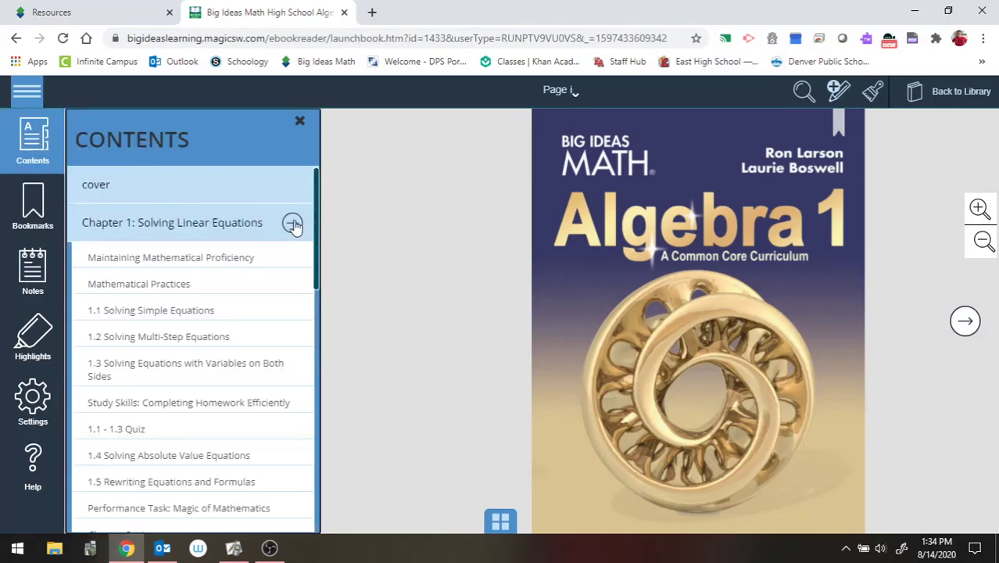
click(178, 311)
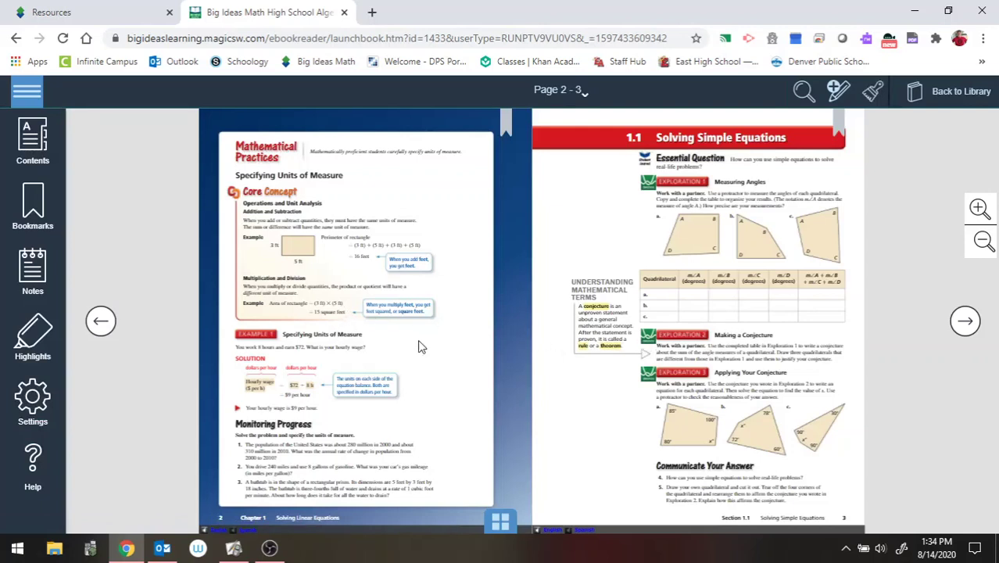
Turn to pages 4-5 and enlarge them around Example 1, Solving Equations by Addition or Subtraction.
click(966, 327)
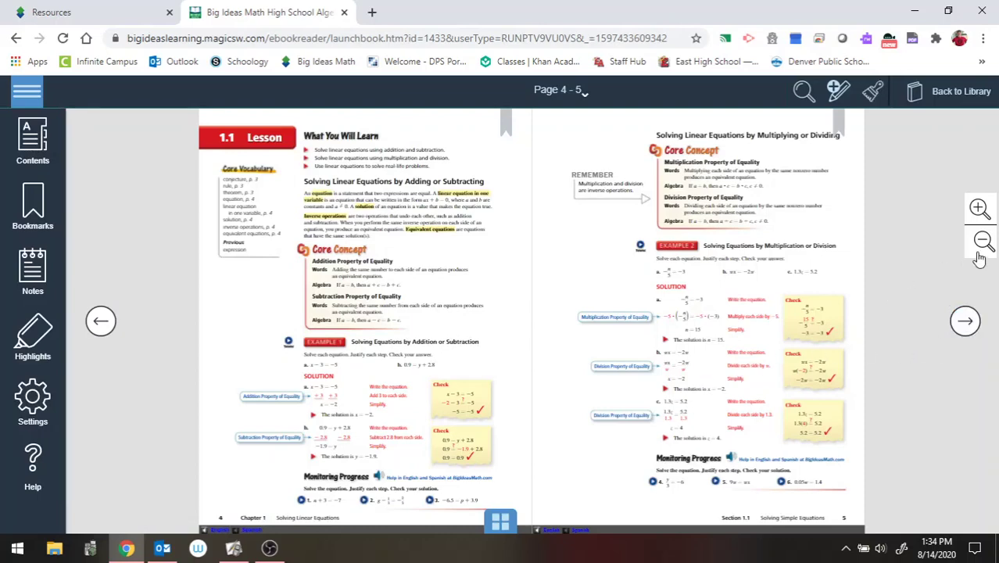
click(979, 208)
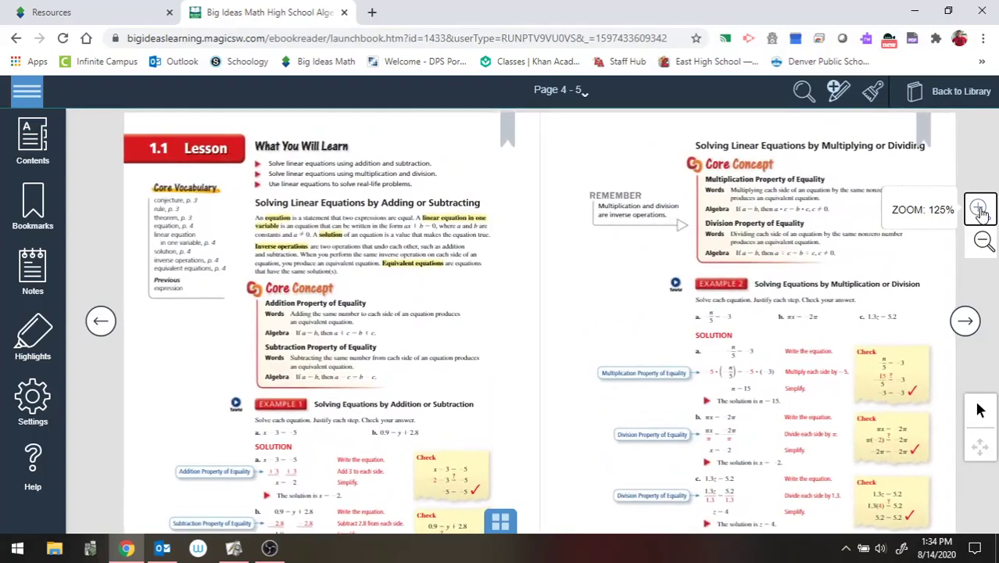
click(979, 208)
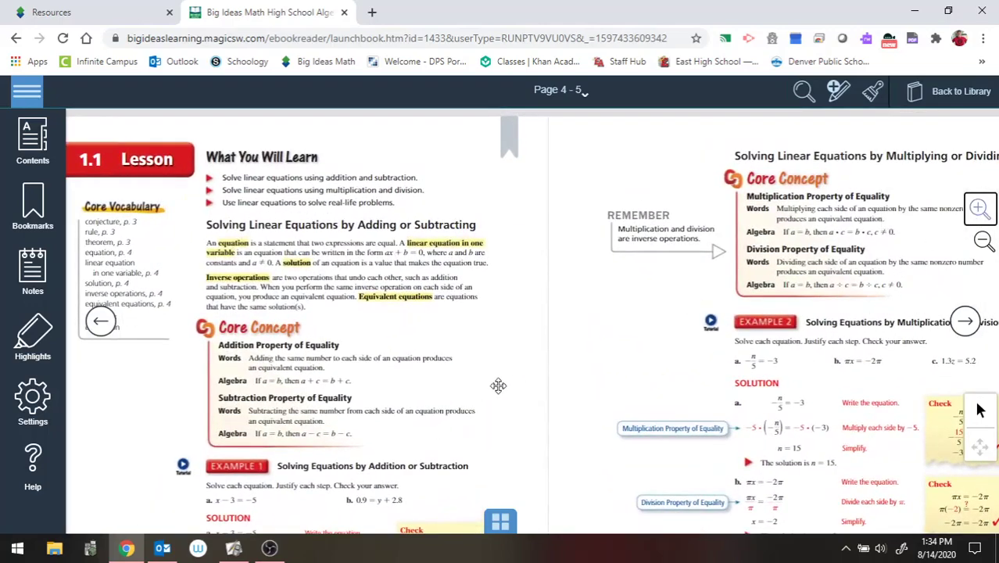
drag(557, 371, 621, 272)
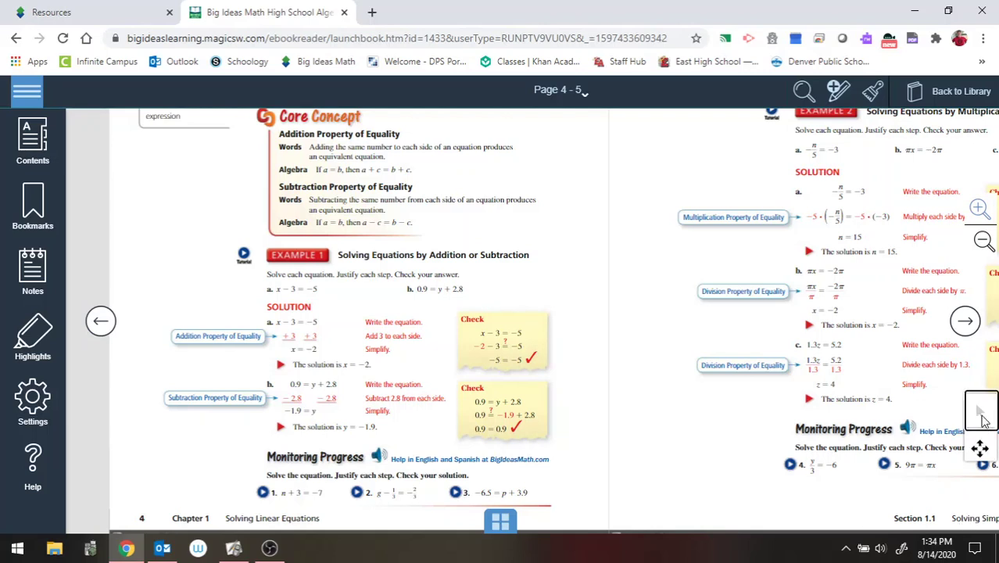
Play the Example 1 tutorial video in English and pause it after the check of part a.
click(244, 256)
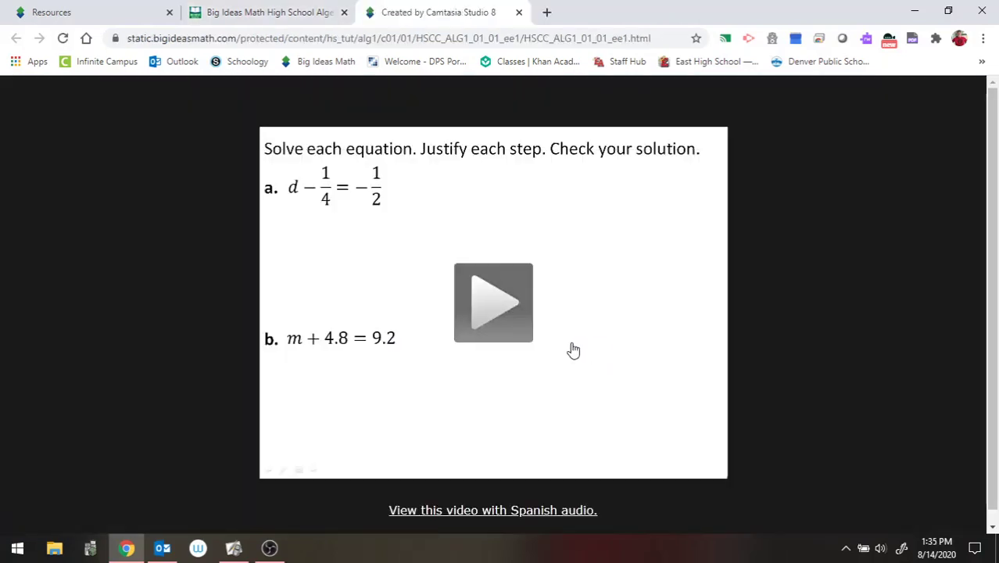
click(498, 314)
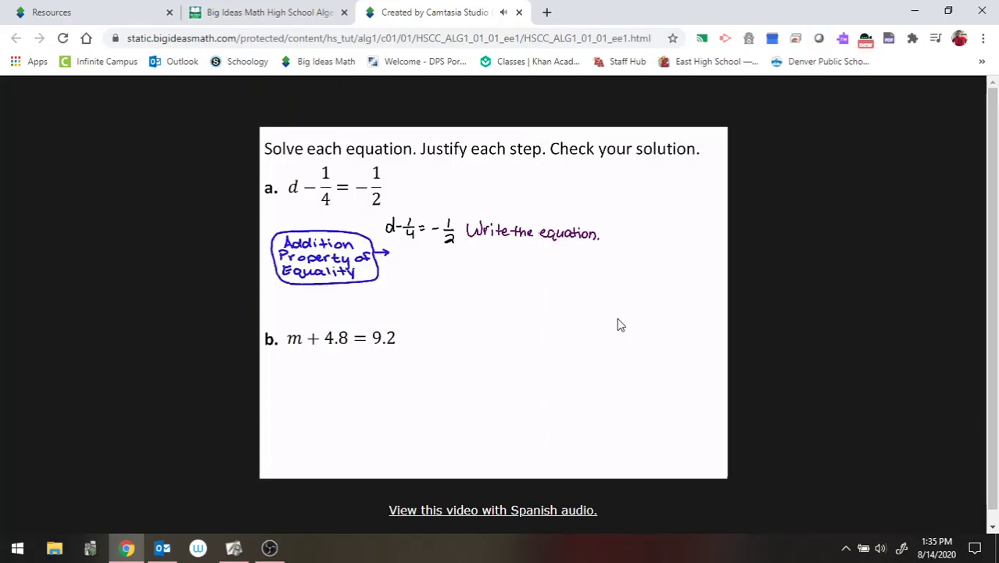
mouse_move(618, 325)
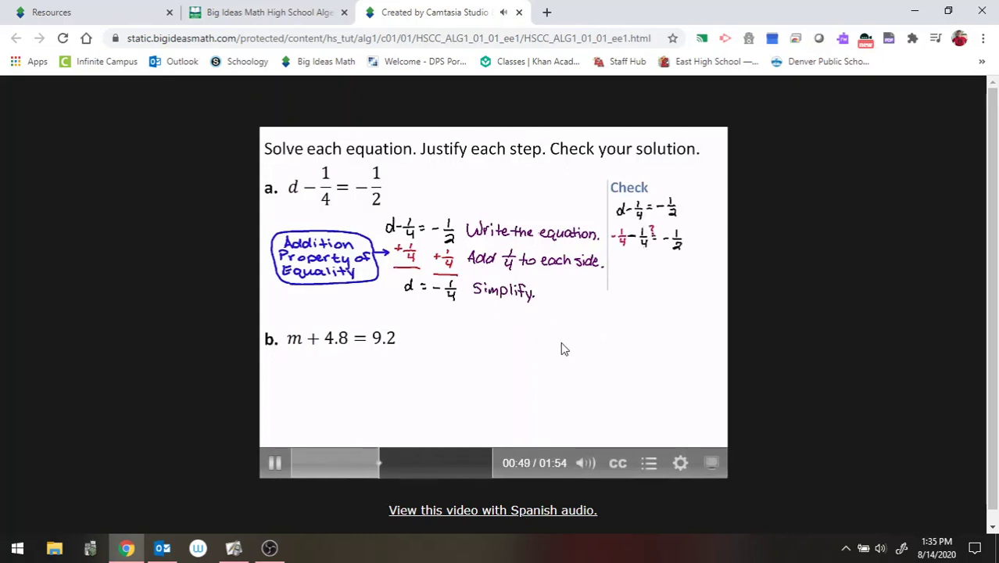
click(275, 466)
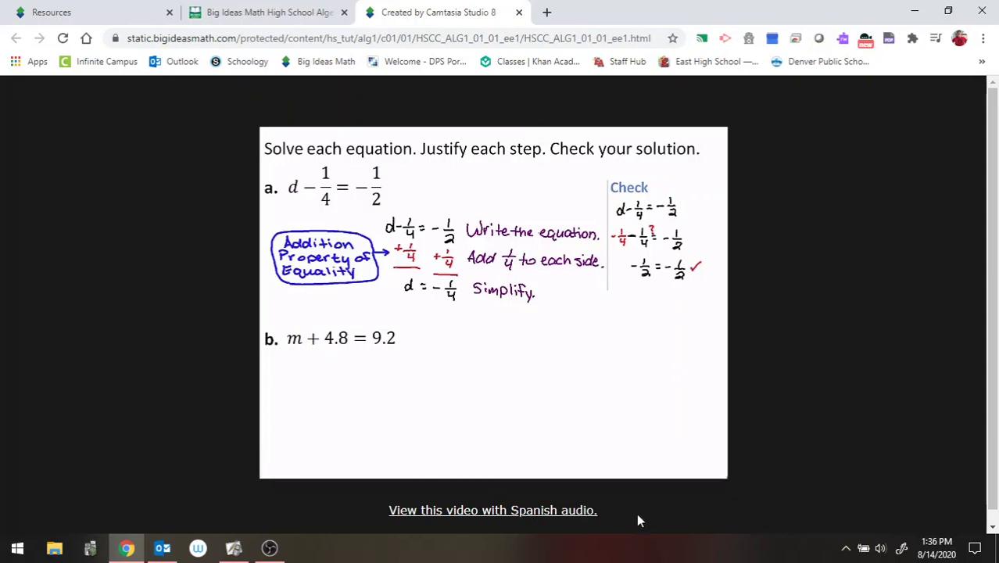
Play part of the same tutorial video with Spanish audio, pause it and close the video page.
click(540, 513)
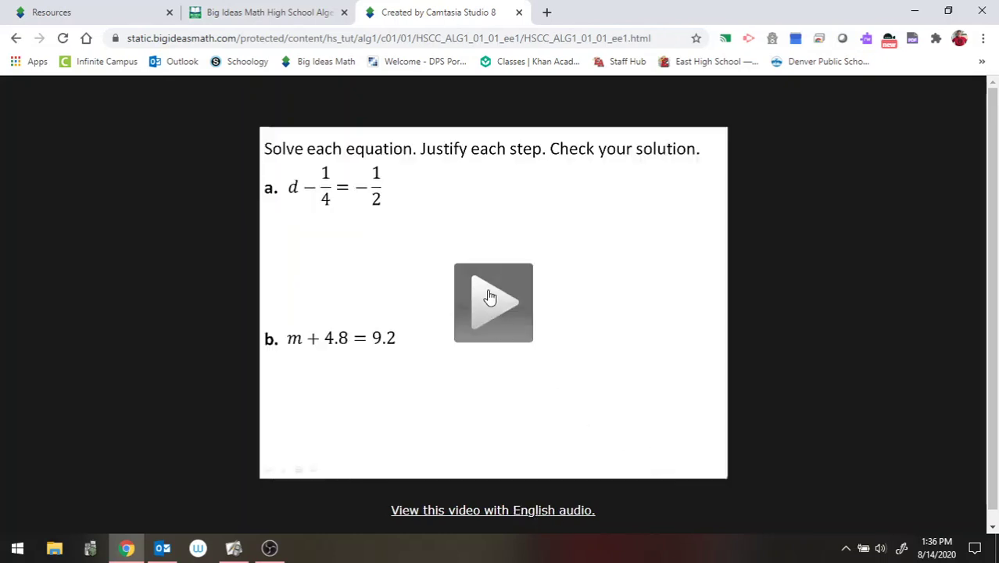
click(489, 295)
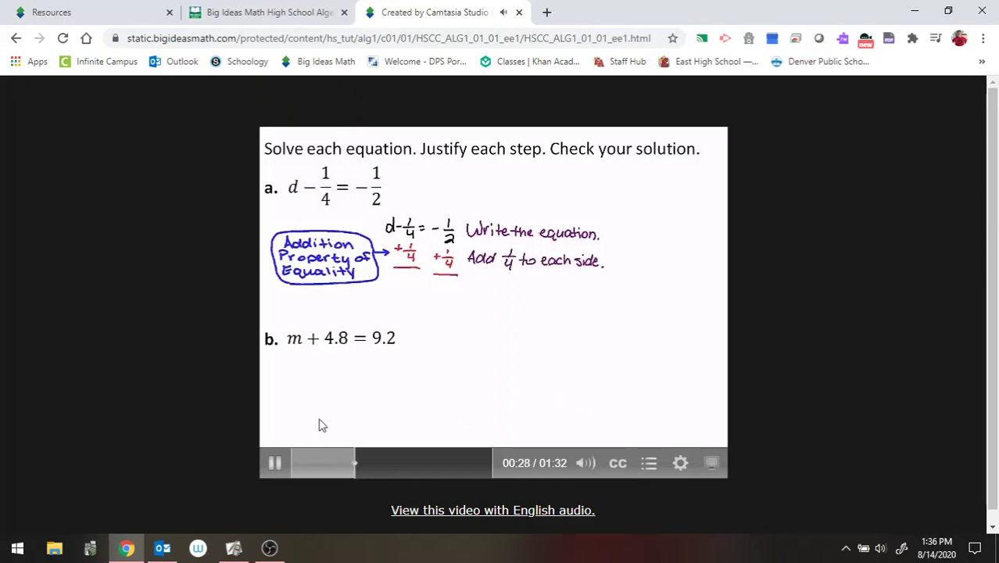
click(276, 464)
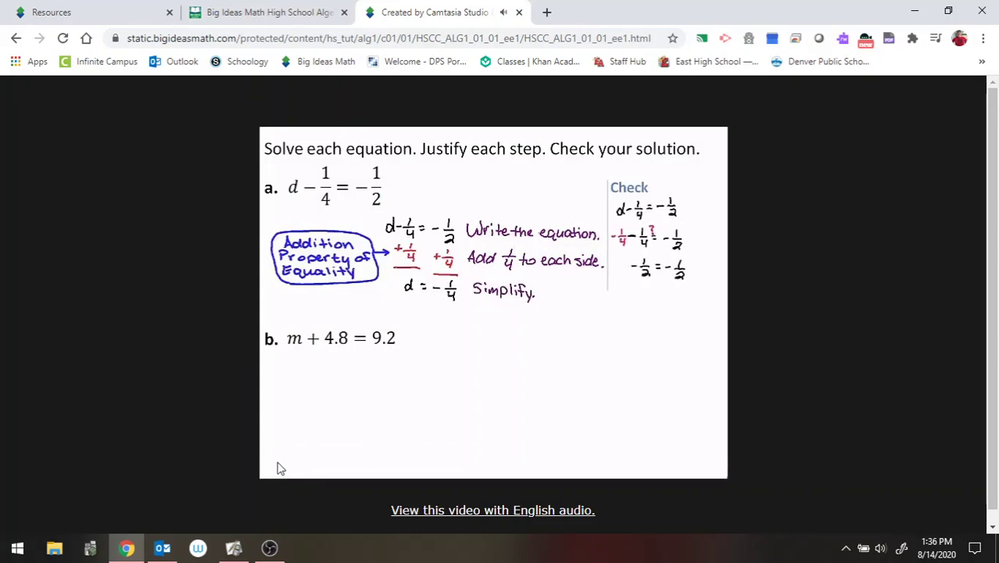
click(274, 463)
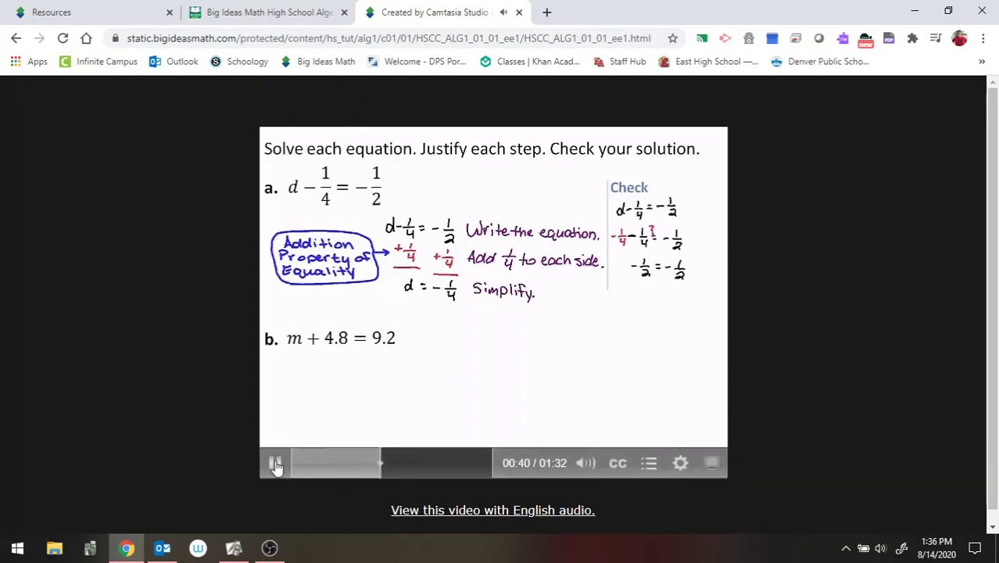
click(274, 464)
click(517, 13)
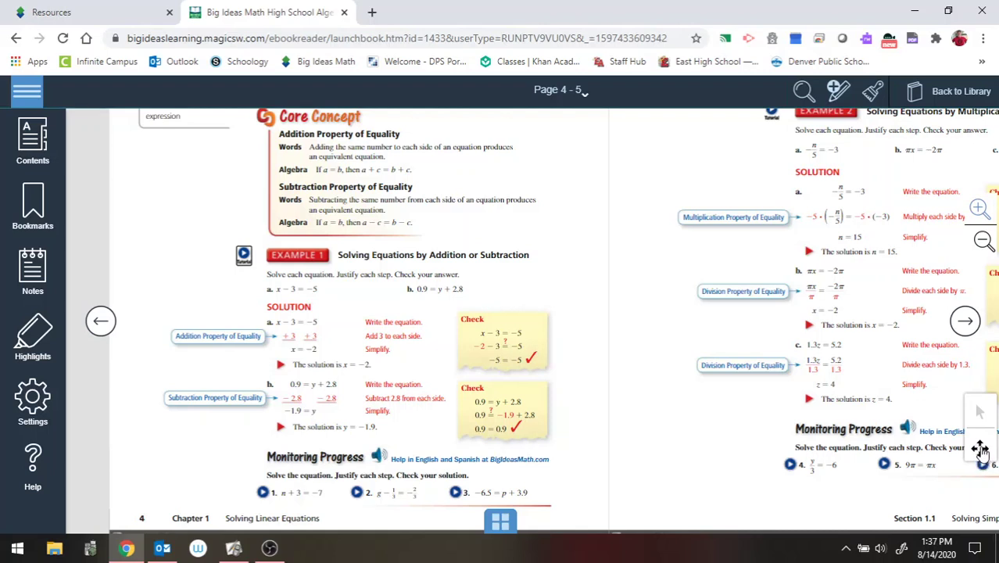
View pages 6-7 of the book at full-page size and close the eBook.
click(980, 411)
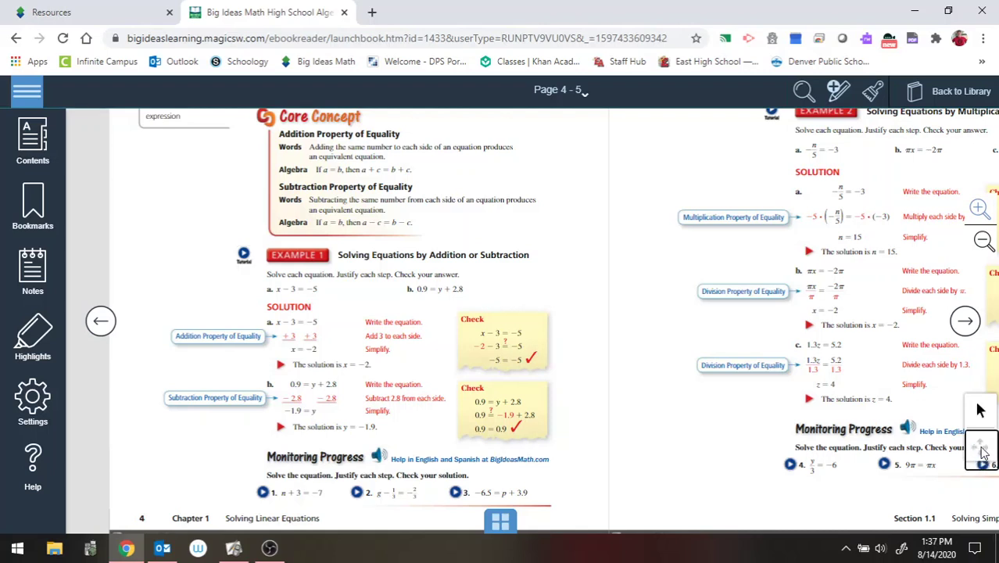
click(965, 322)
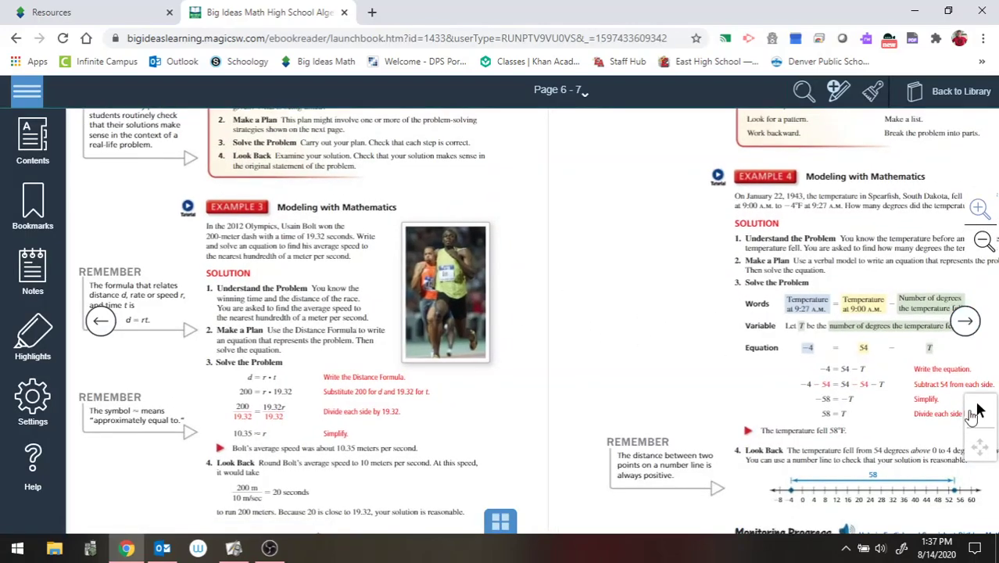
click(983, 241)
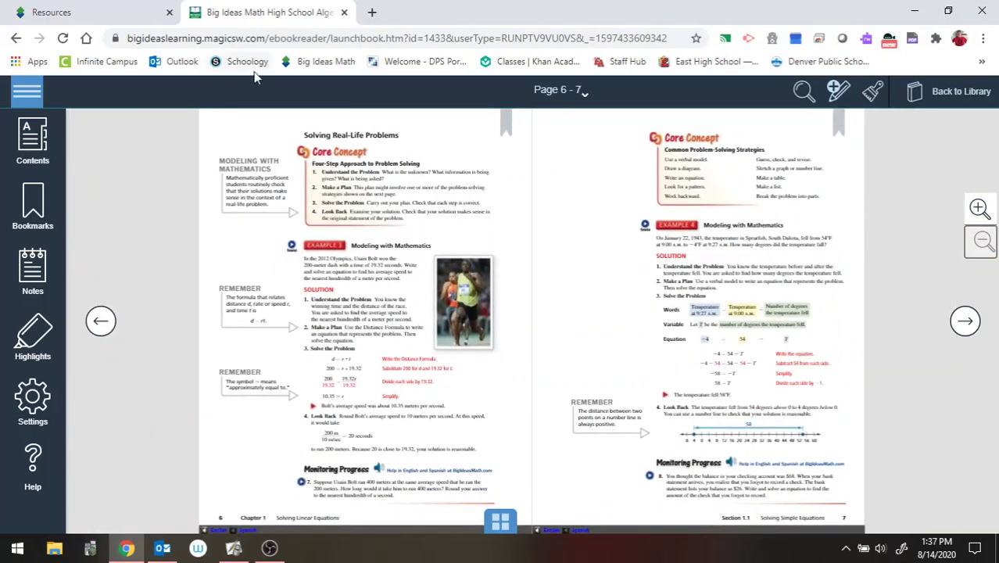
click(344, 12)
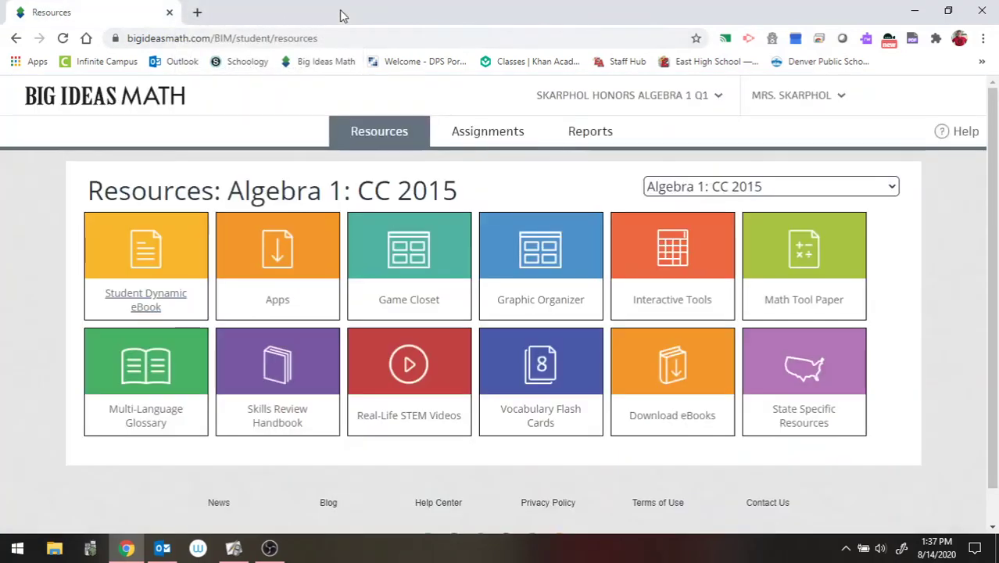
Review the Dynamic eBook, Big Ideas Math Videos and Big Ideas Math Solutions options on the Apps page and close it.
click(281, 293)
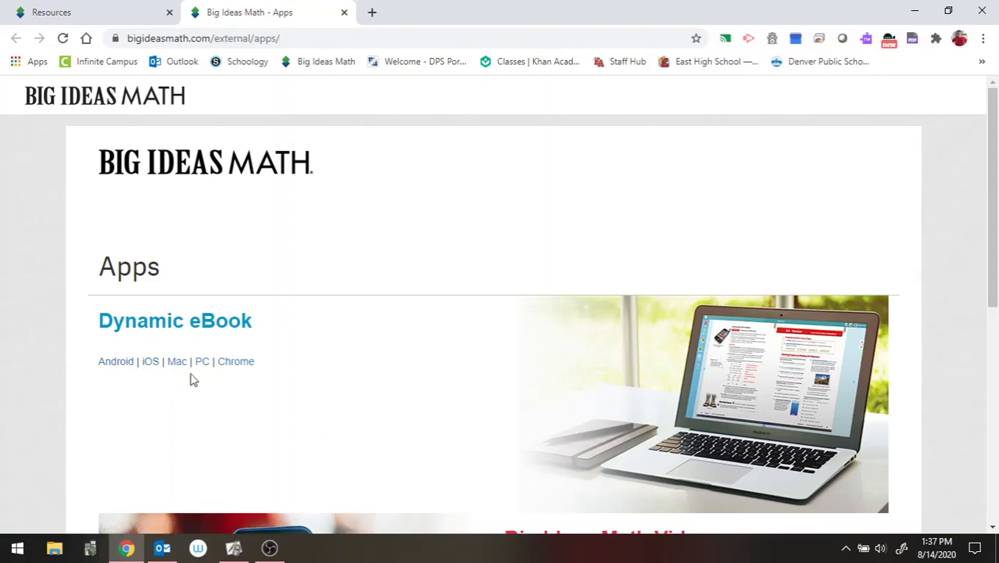
scroll(423, 398, down, 3)
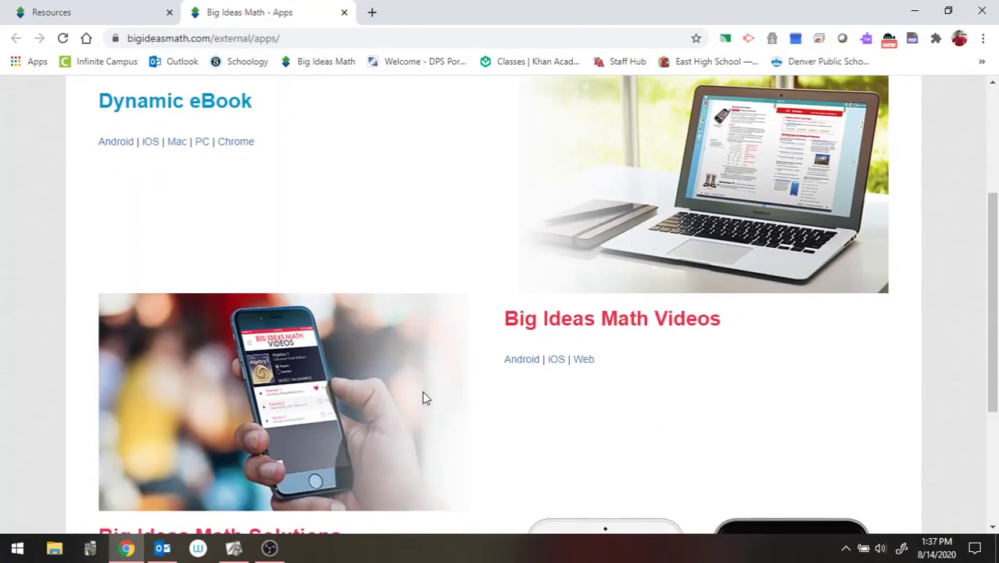
scroll(423, 399, down, 1)
scroll(422, 398, down, 2)
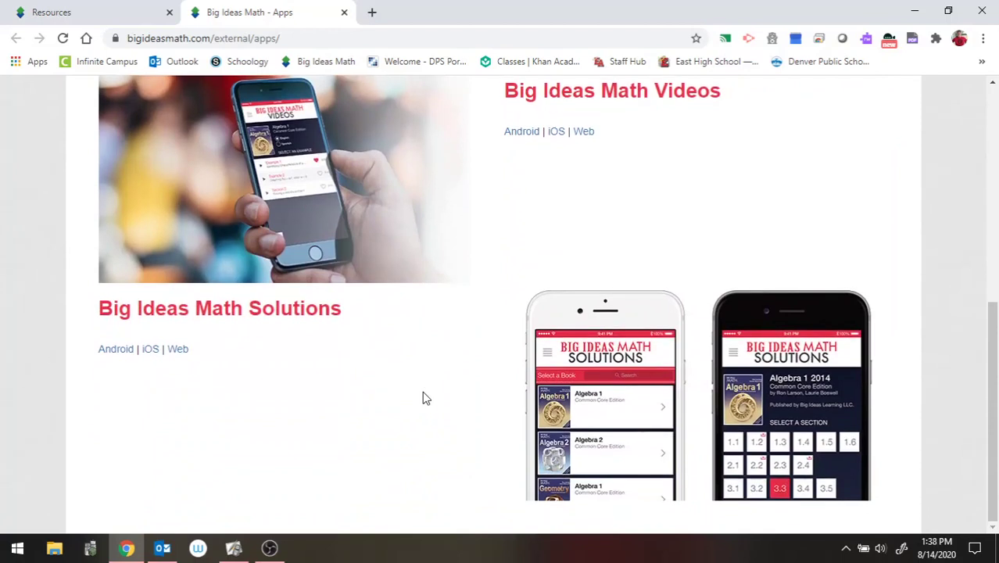
scroll(423, 399, up, 5)
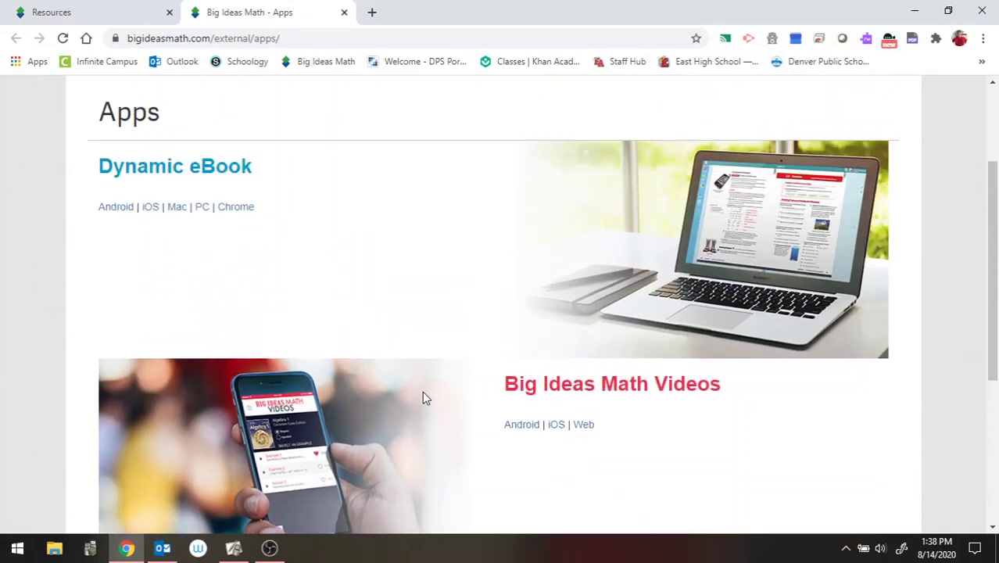
scroll(423, 399, up, 1)
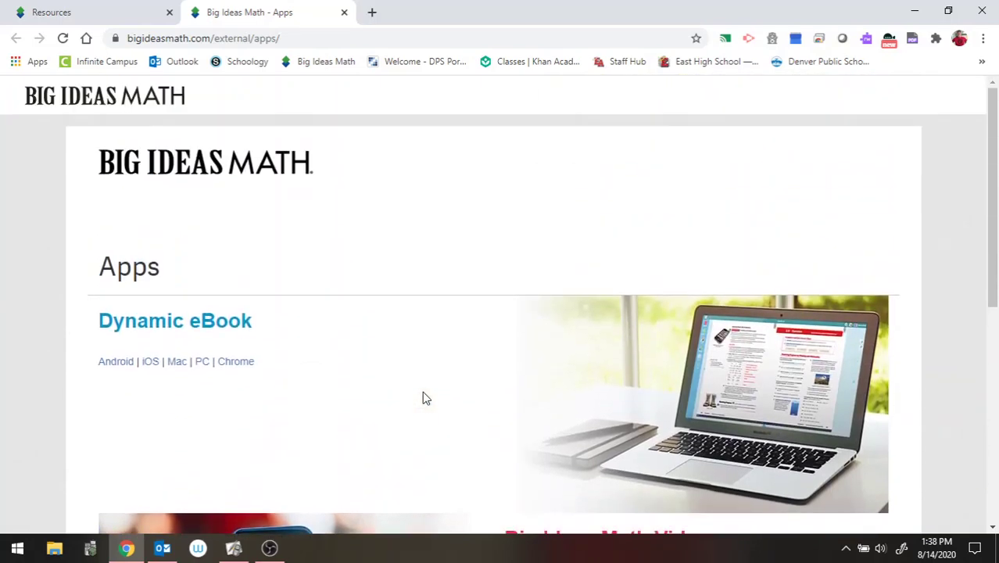
click(344, 13)
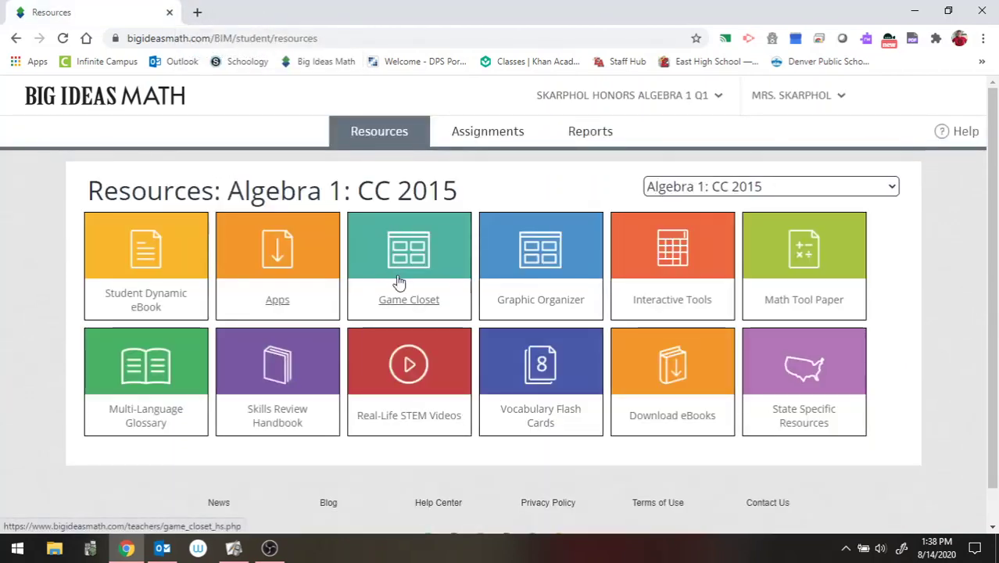
View the download lists of the Graphic Organizer and Math Tool Paper resources, closing each page after viewing.
click(556, 283)
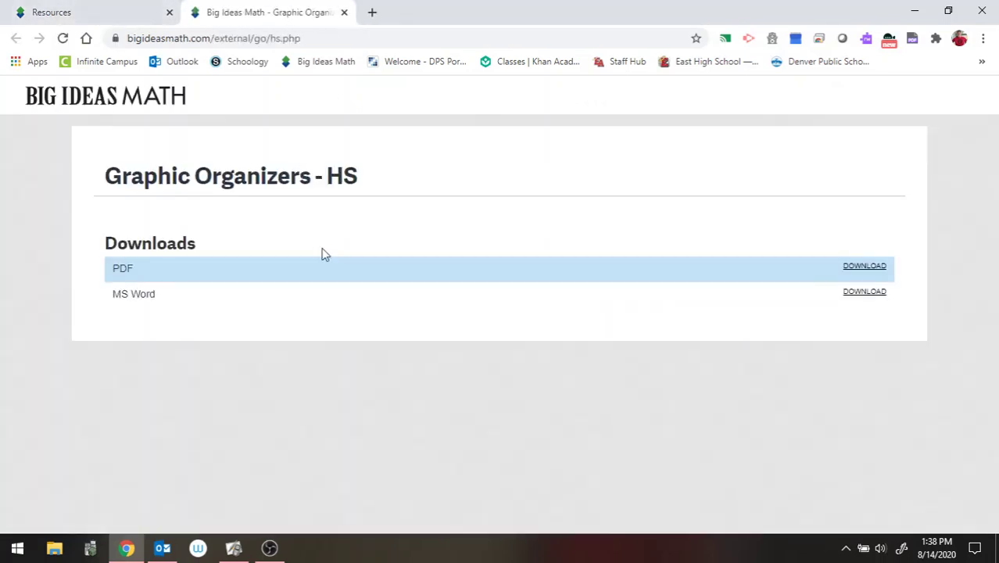
click(344, 12)
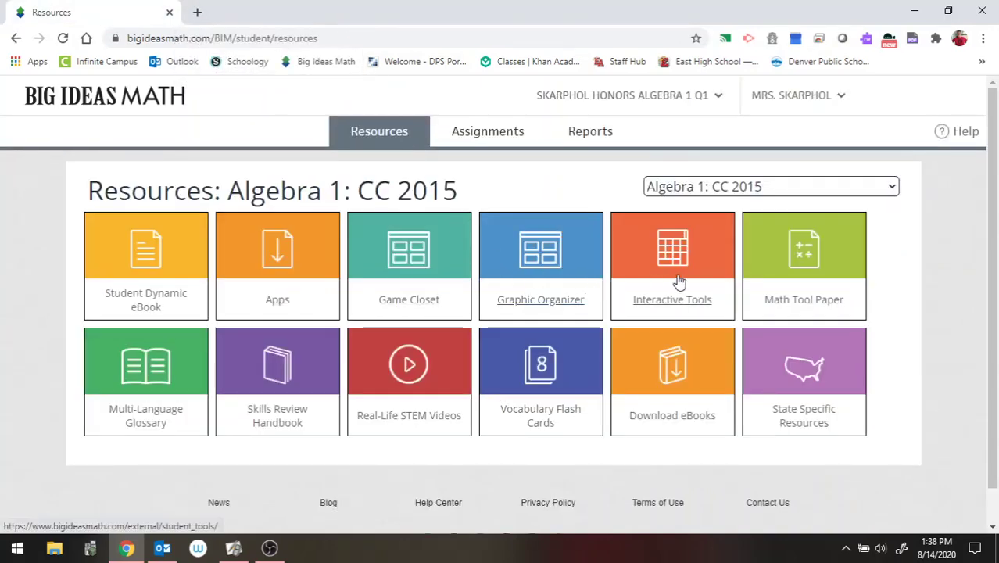
click(805, 268)
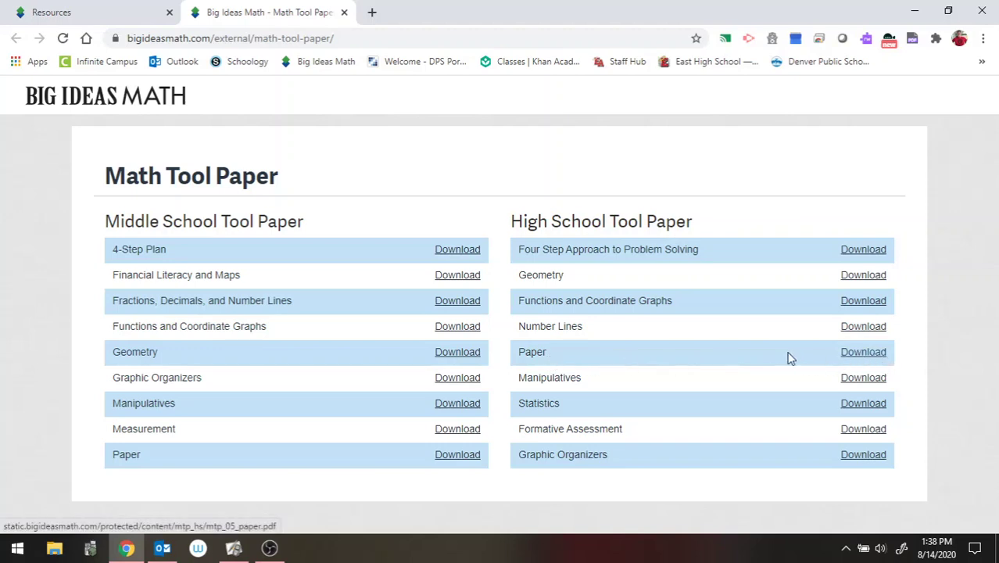
click(344, 13)
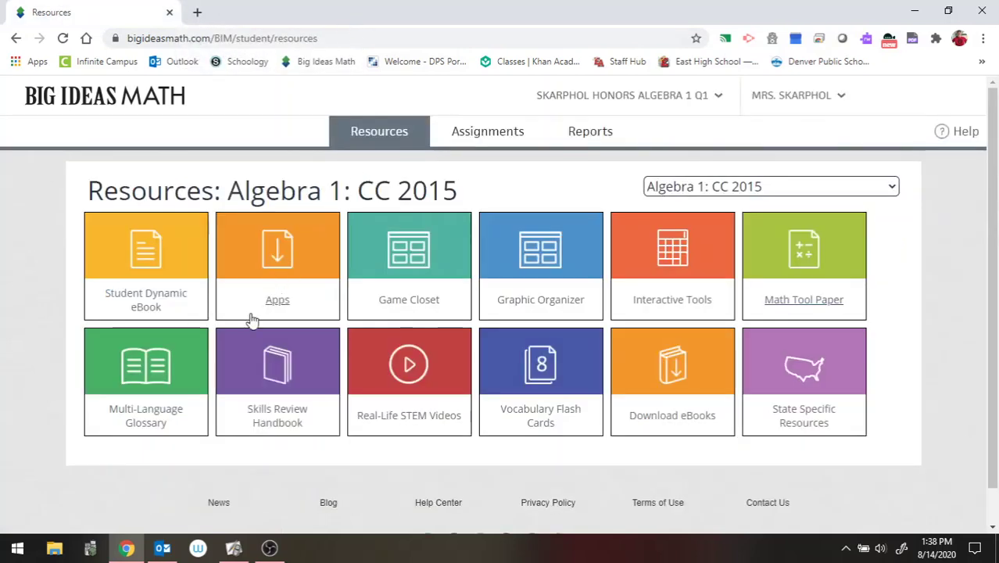
Open the Multi-Language Glossary and view the absolute deviation entry translated into Russian.
click(148, 371)
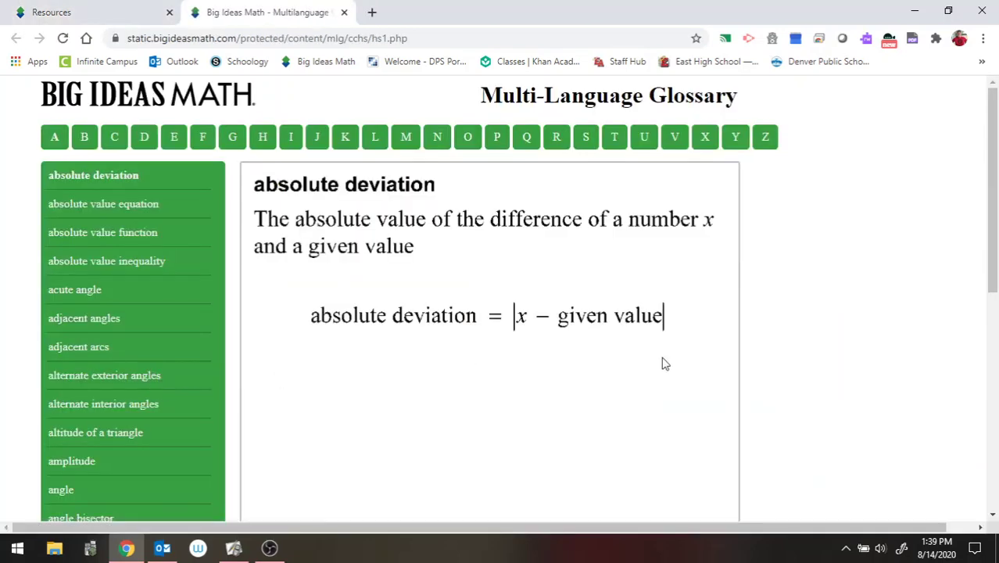
scroll(805, 341, down, 3)
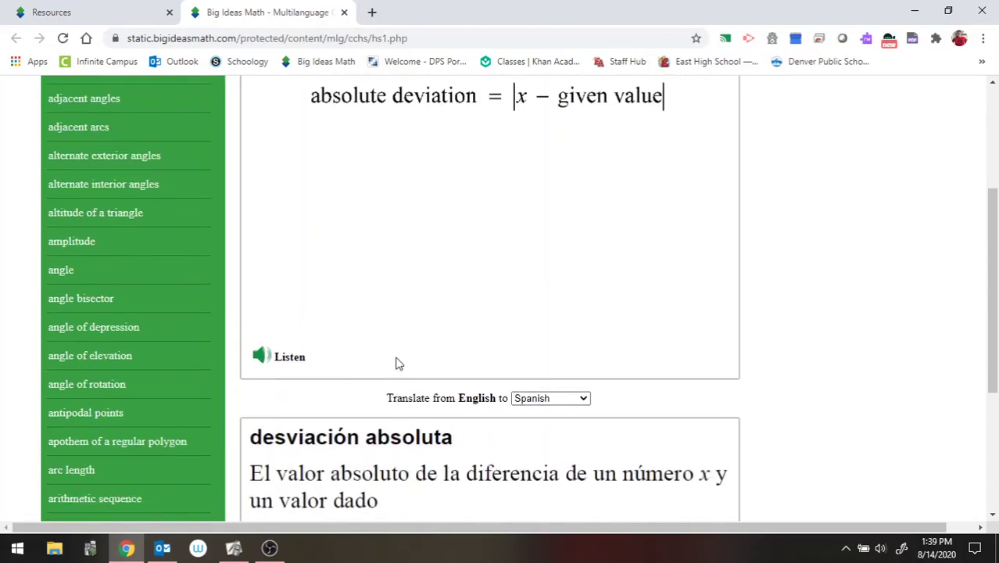
click(585, 399)
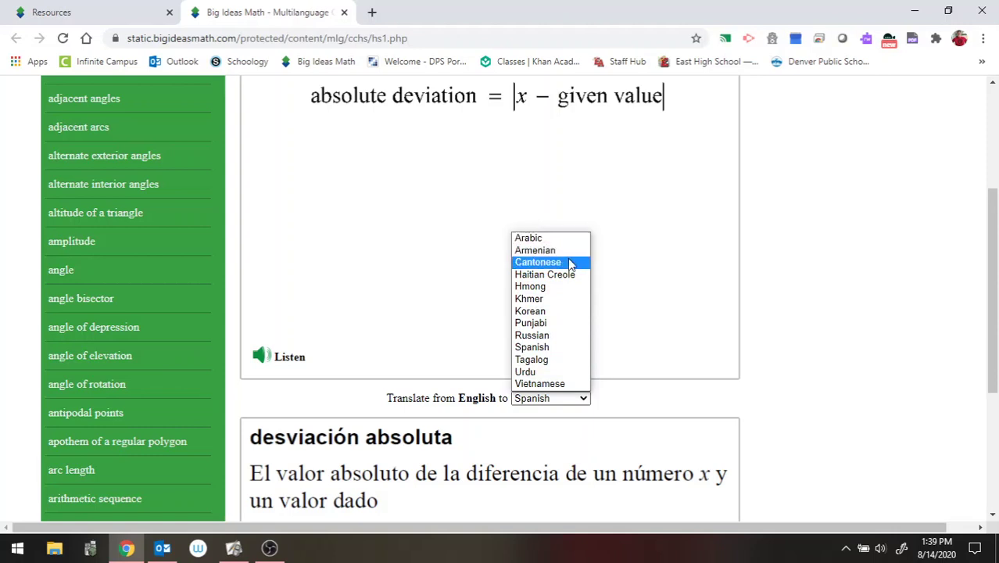
click(553, 336)
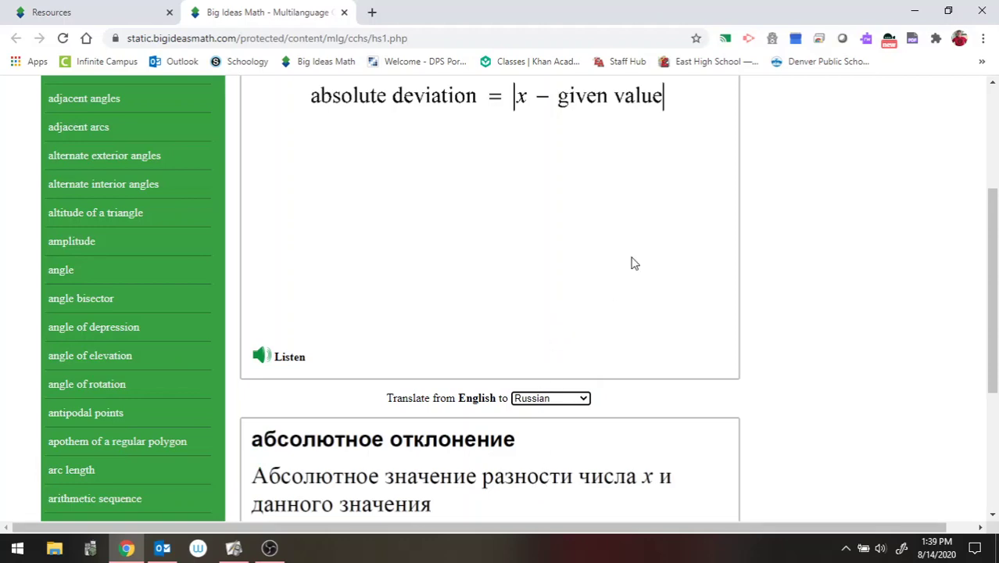
scroll(634, 264, up, 3)
scroll(634, 264, down, 3)
View the glossary entry for angle of rotation with its definition translated into Arabic.
click(100, 384)
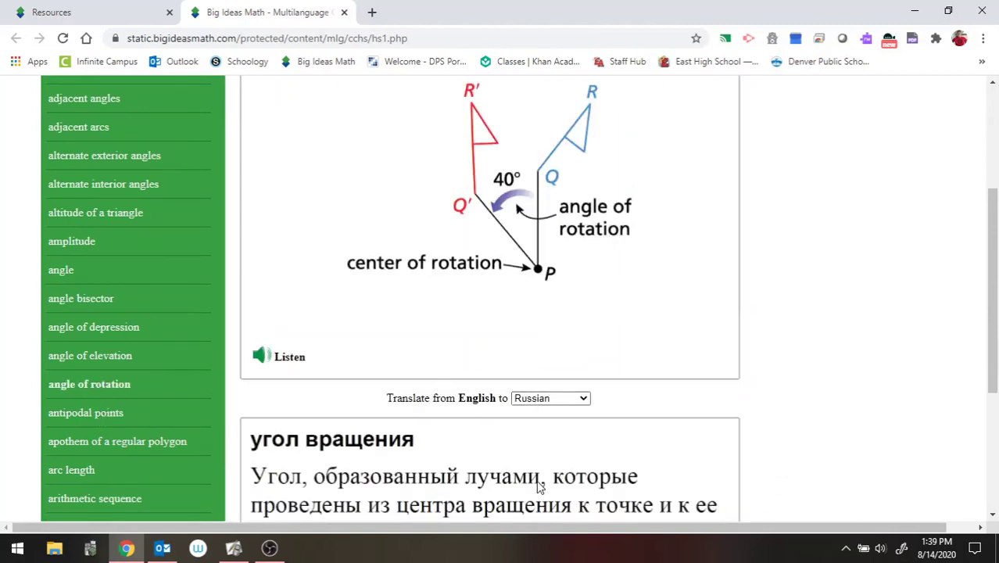
click(583, 399)
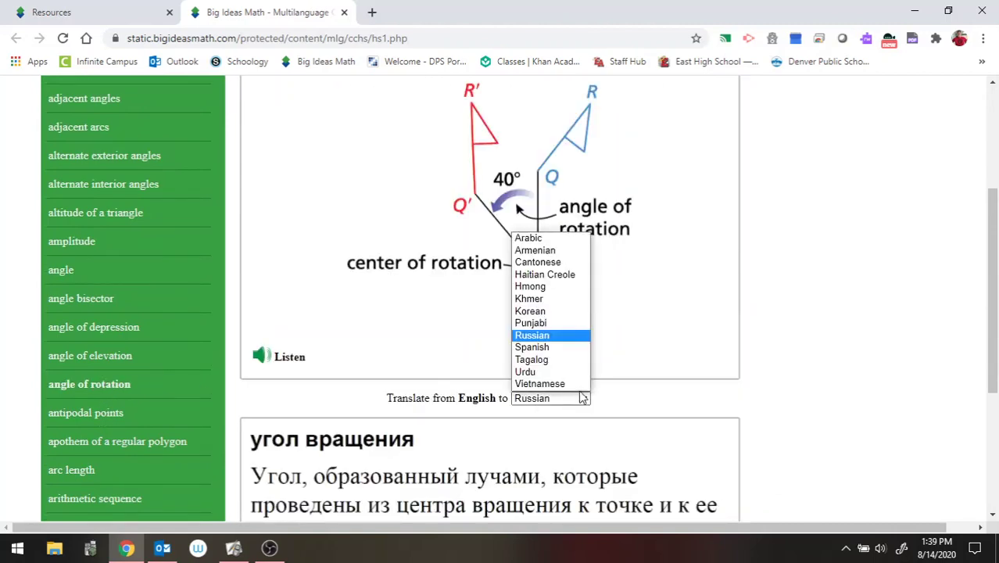
click(557, 245)
scroll(647, 475, down, 2)
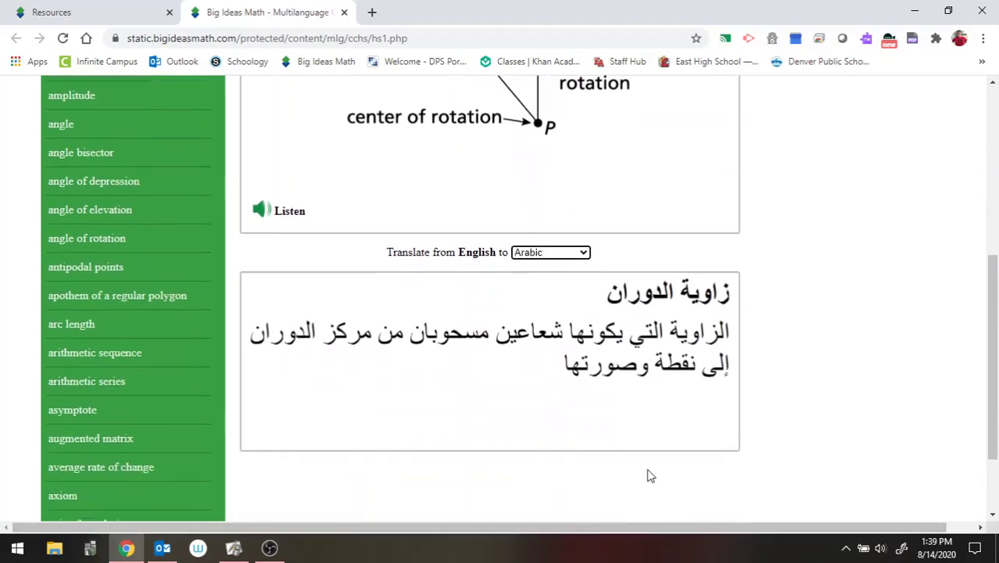
scroll(648, 476, up, 2)
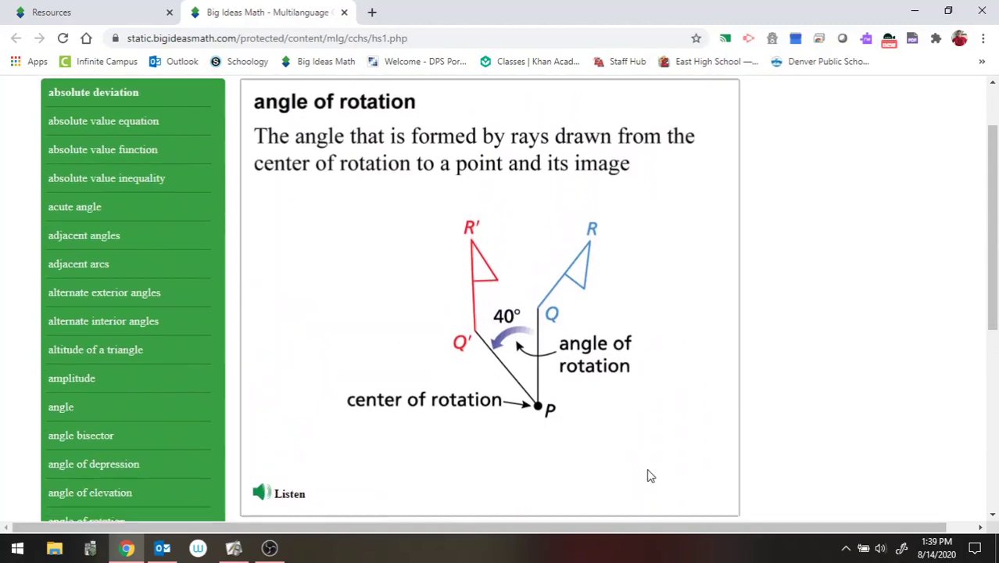
scroll(649, 473, down, 2)
Translate the angle of rotation definition into Spanish, review it and close the glossary.
click(583, 398)
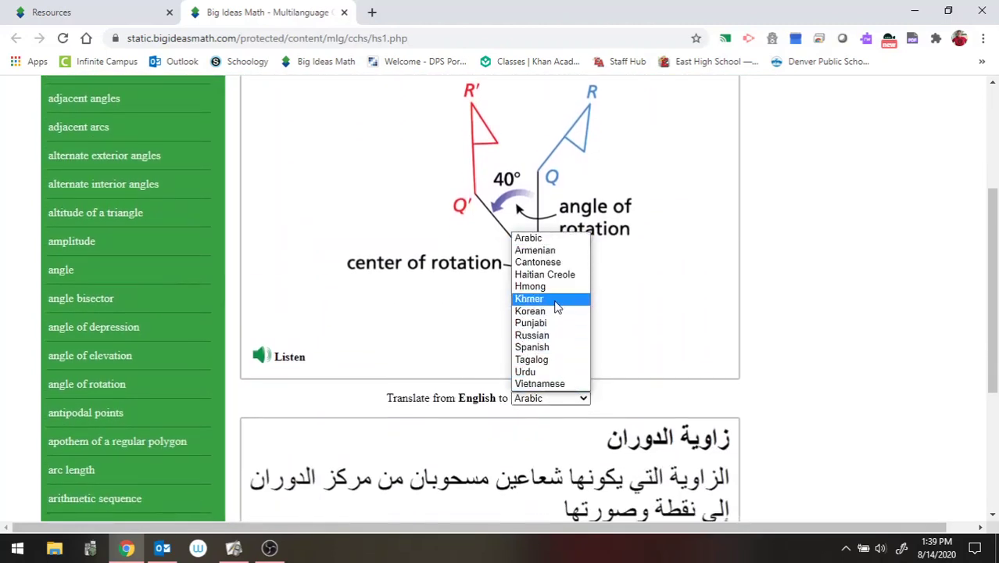
click(557, 353)
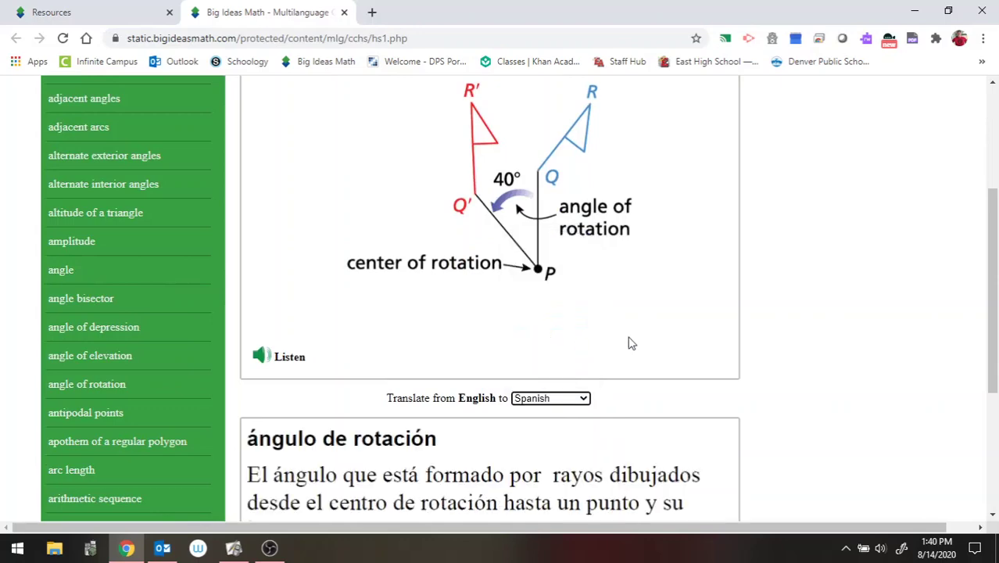
scroll(632, 342, down, 3)
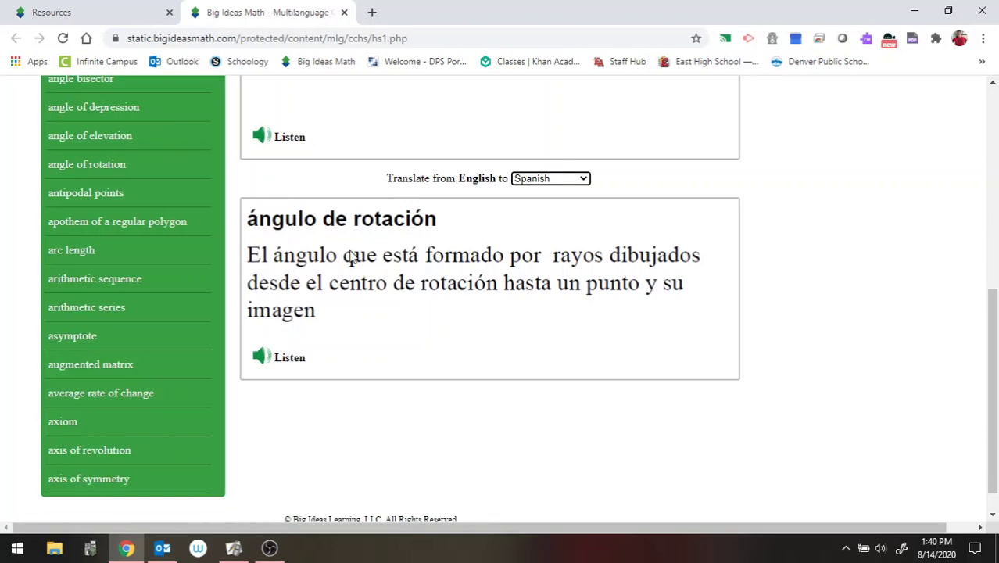
scroll(350, 256, up, 4)
scroll(350, 257, up, 2)
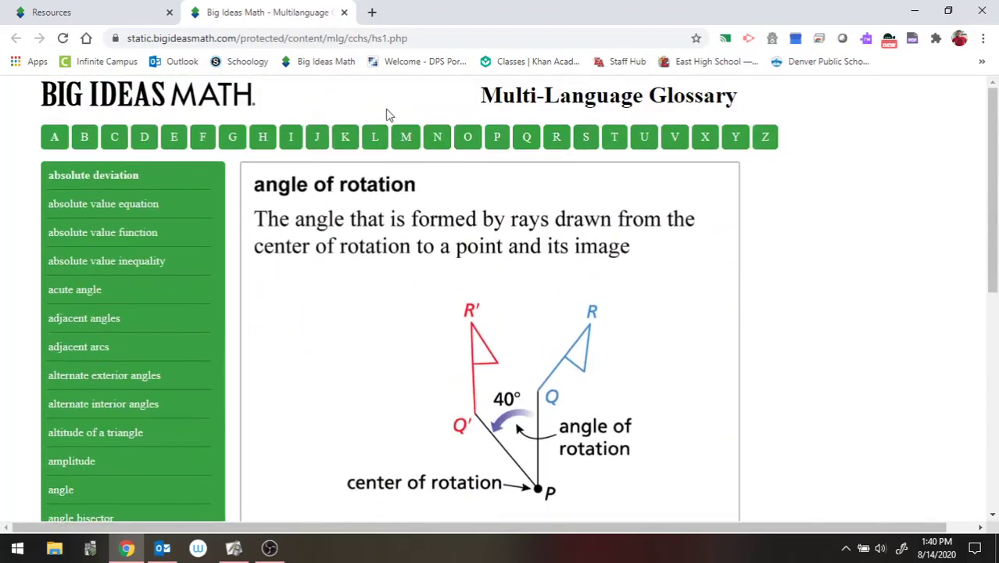
click(344, 13)
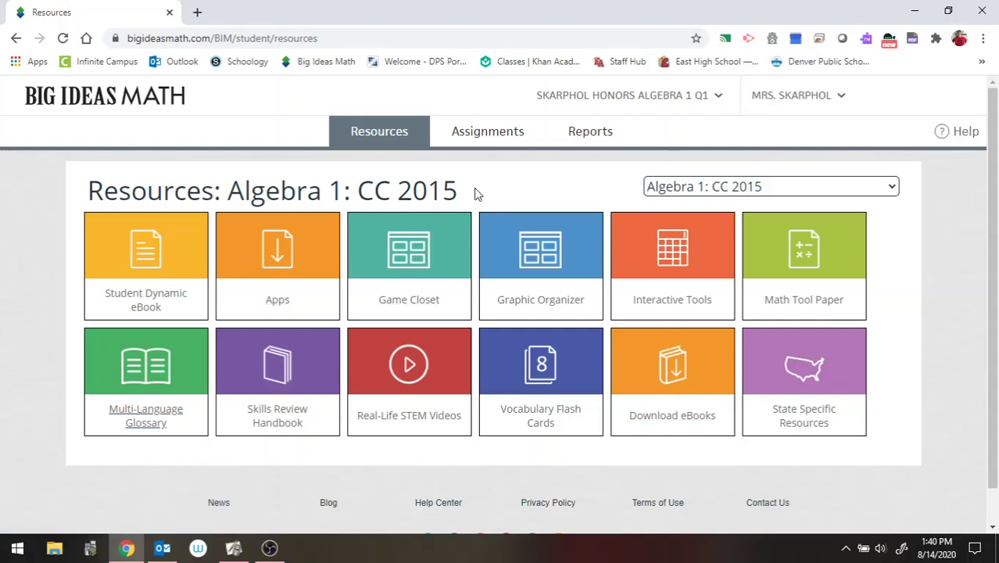
Review the upcoming assignments, enter Chapter 1 Maintaining Mathematical Proficiency and start its exercises.
click(488, 135)
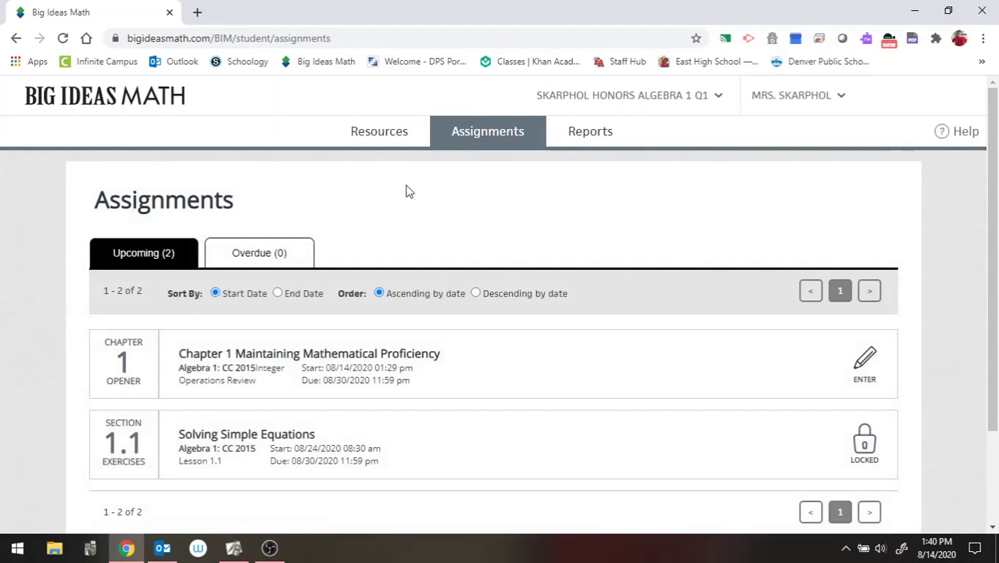
scroll(402, 193, down, 1)
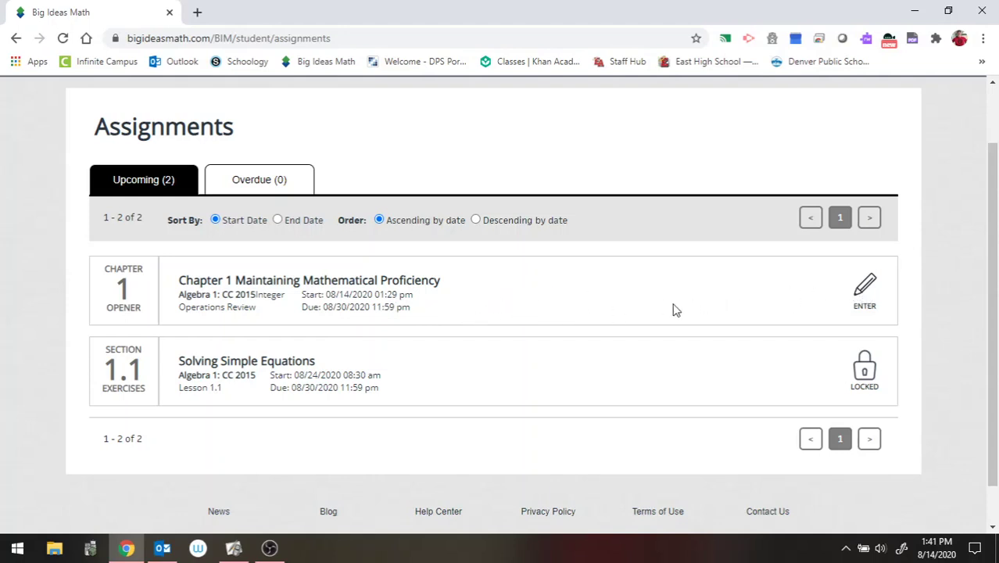
click(865, 291)
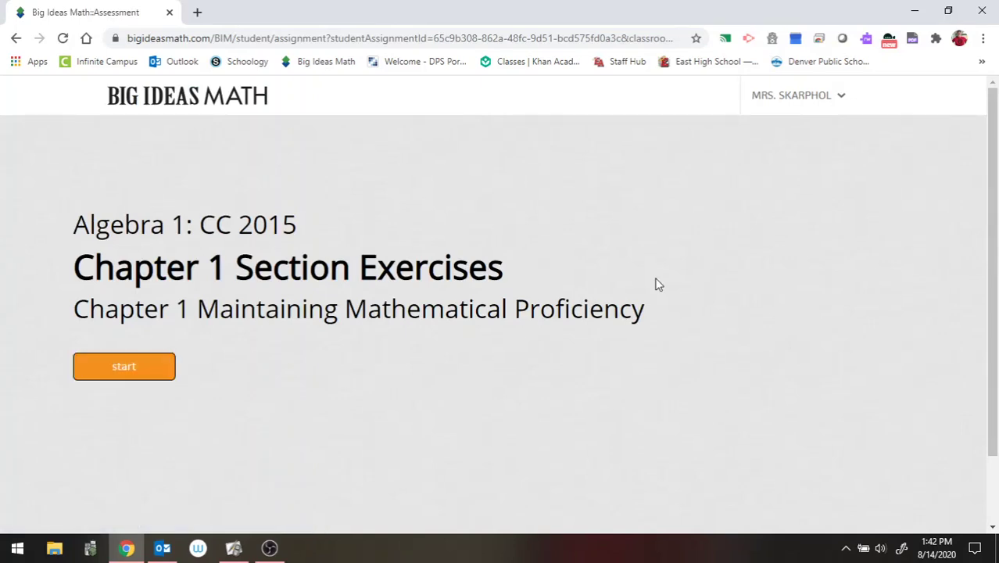
click(127, 366)
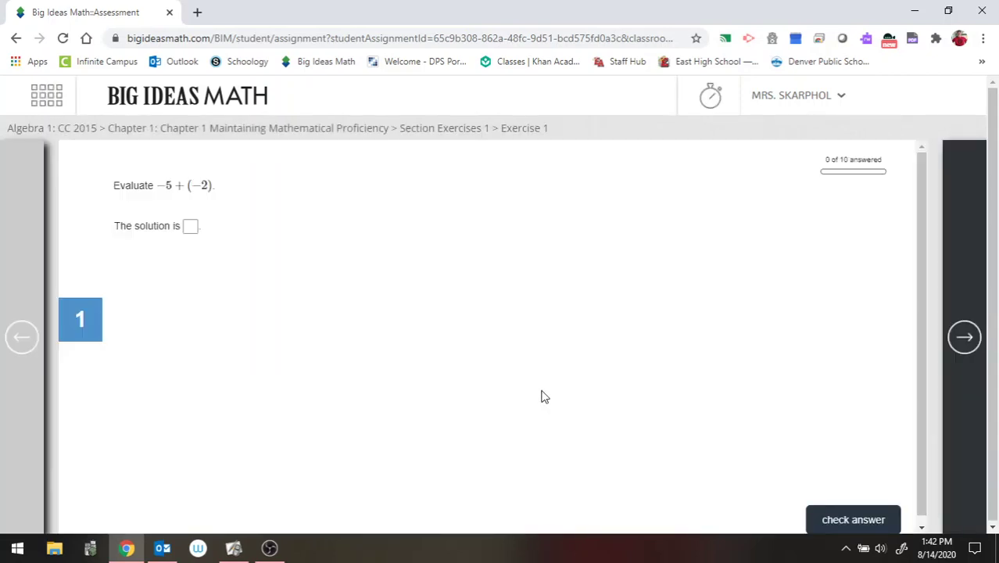
Enter 7 as the solution of Exercise 1 and check the answer.
click(191, 226)
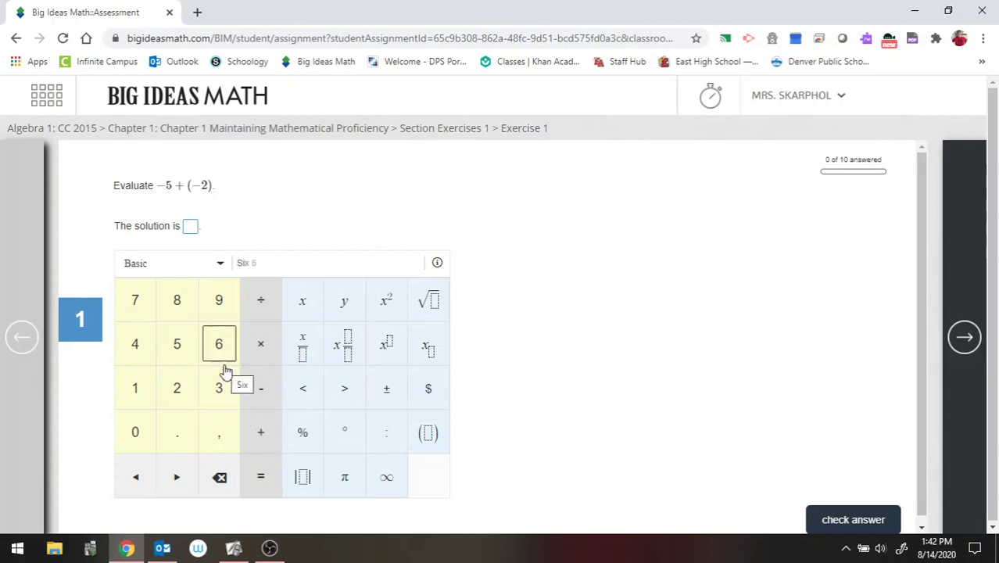
click(136, 303)
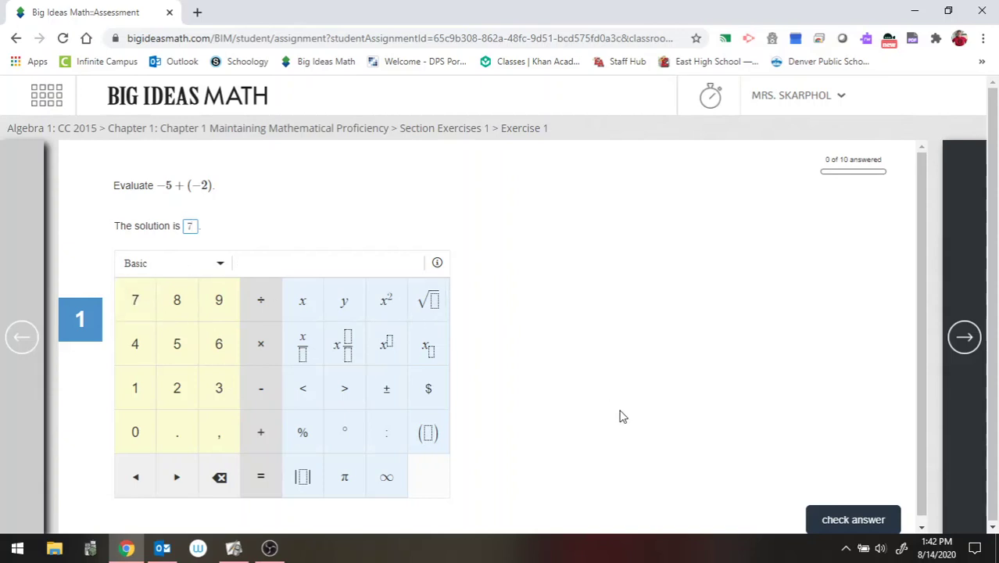
click(853, 520)
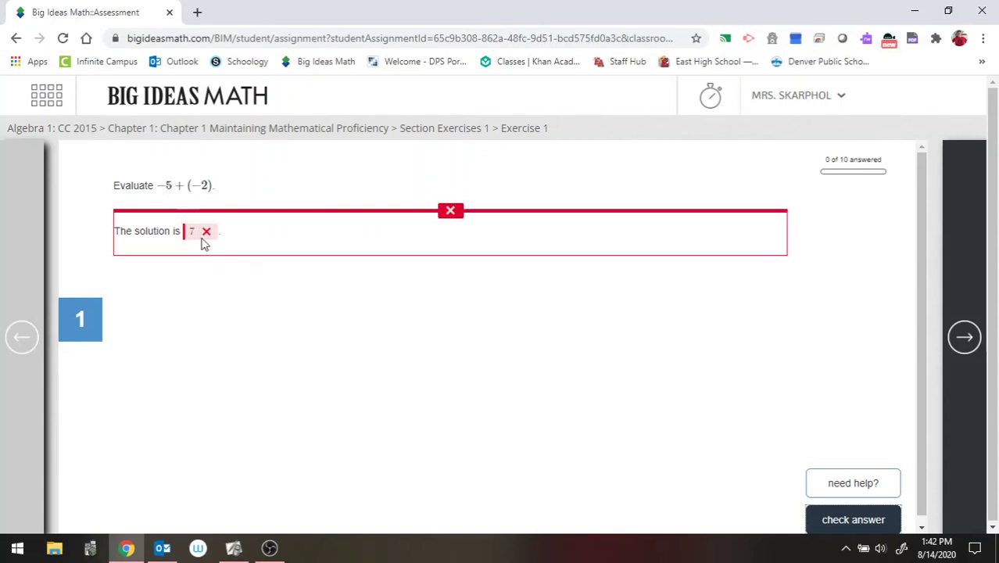
Correct the Exercise 1 solution to -7 and check the answer again.
click(188, 231)
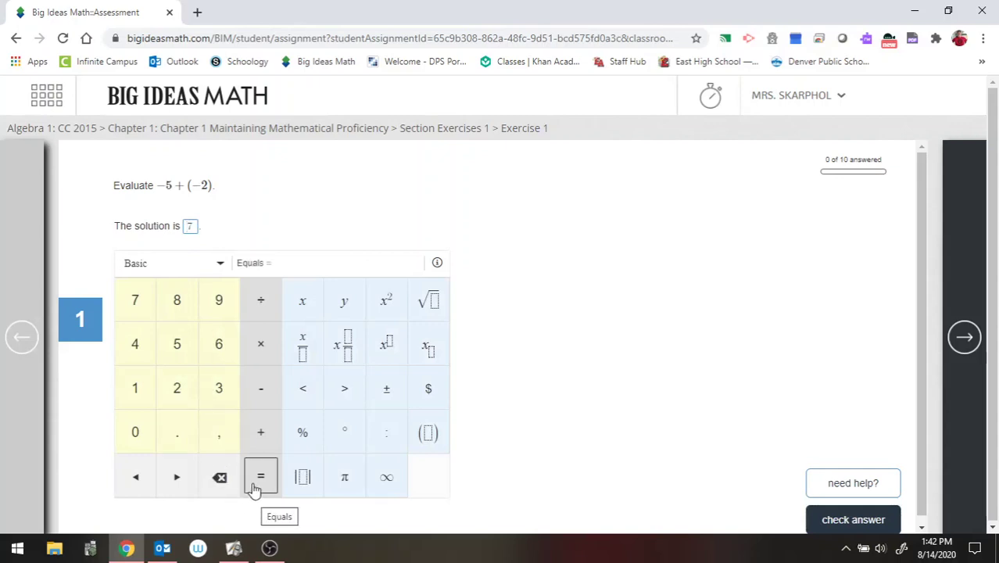
click(261, 391)
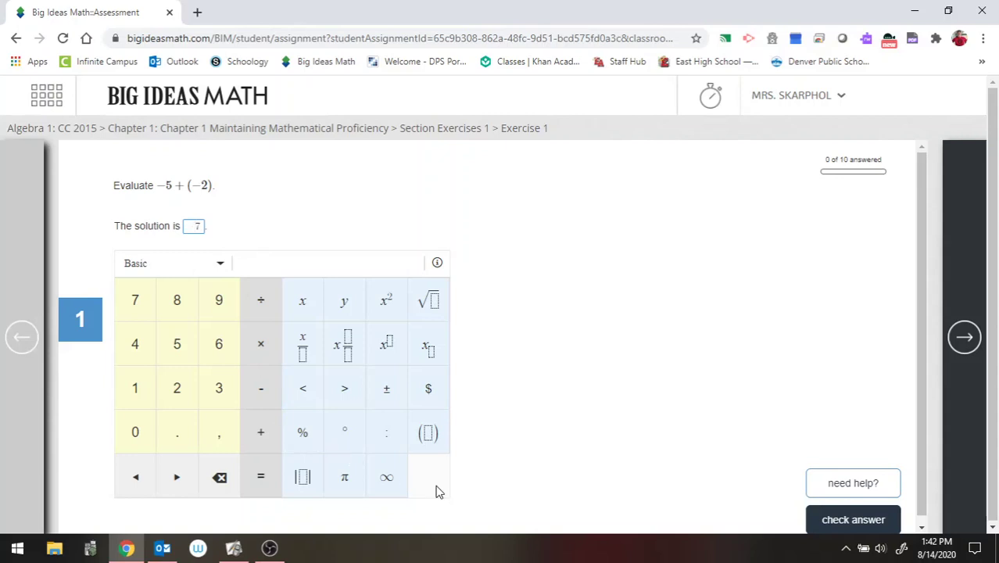
click(850, 524)
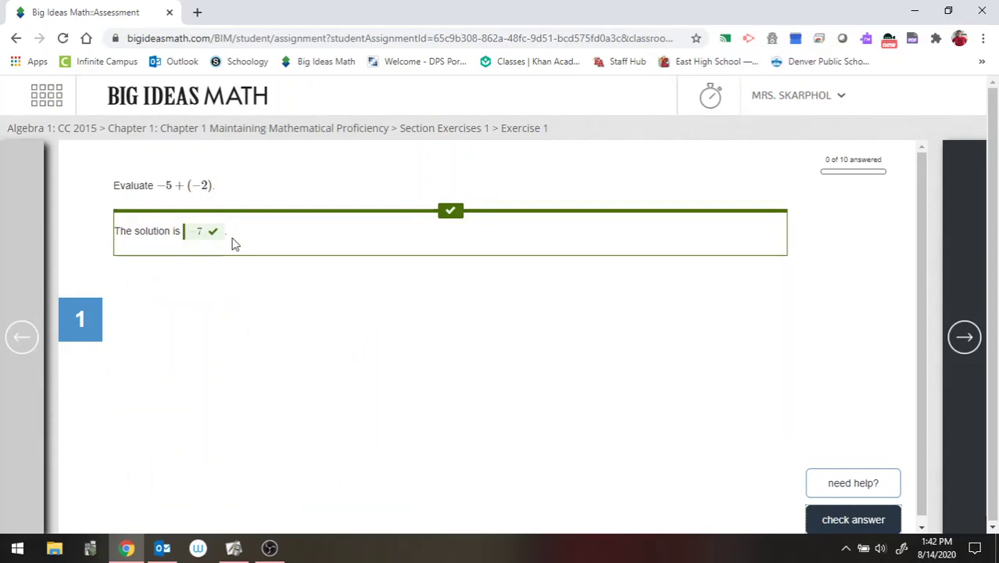
Advance through the exercises to Exercise 19, leaving the ones in between unanswered.
click(966, 339)
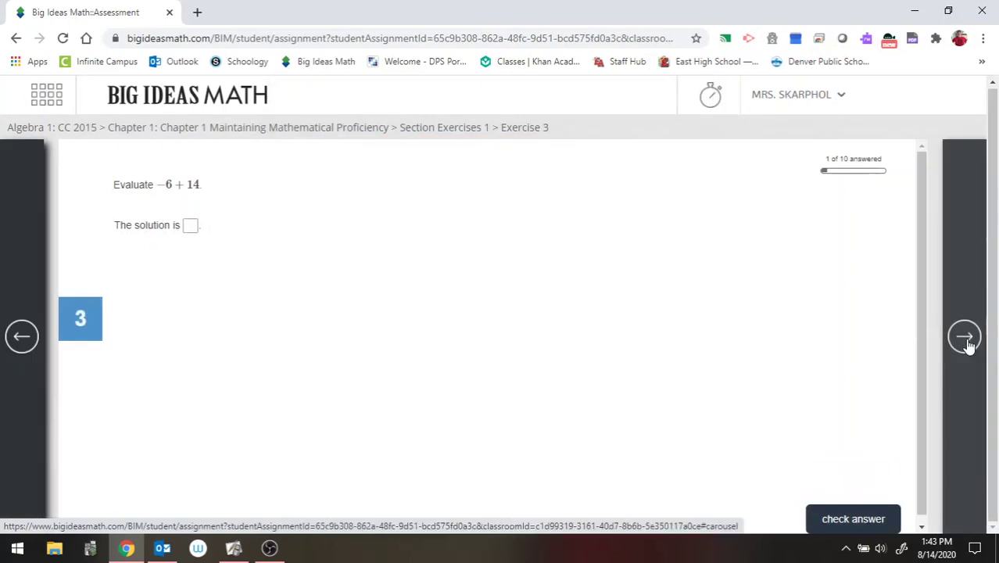
click(966, 339)
click(966, 340)
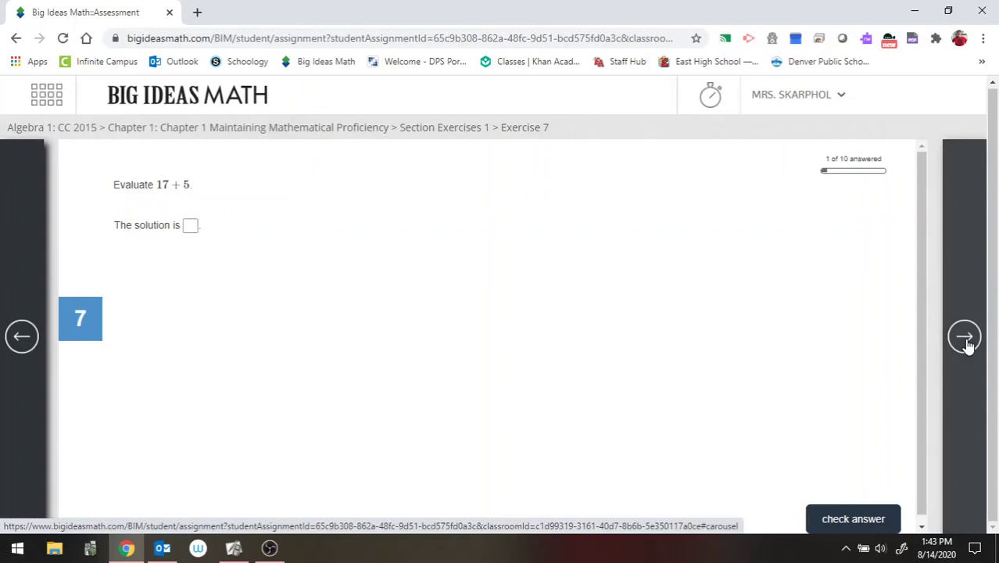
click(966, 339)
click(966, 339)
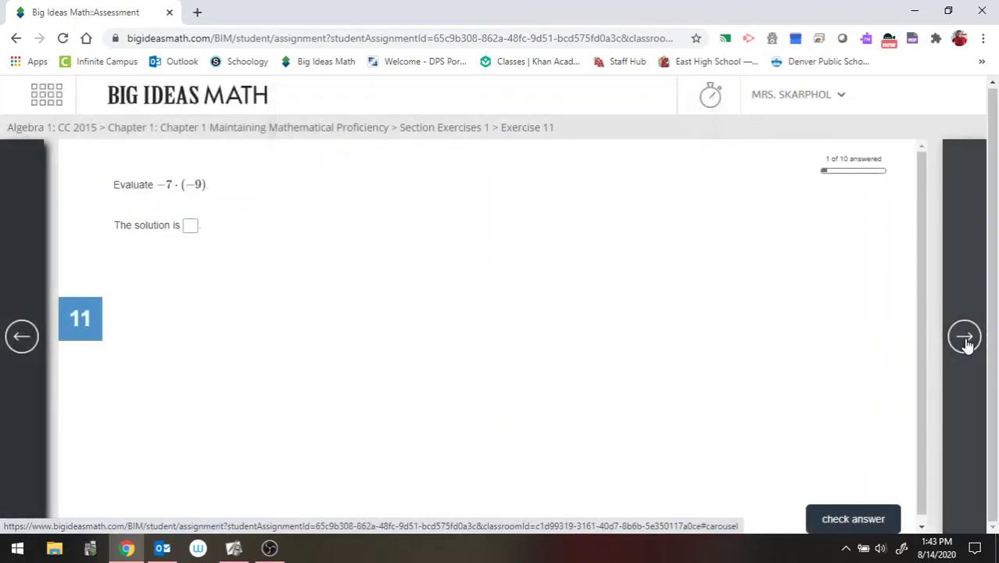
click(966, 339)
click(967, 339)
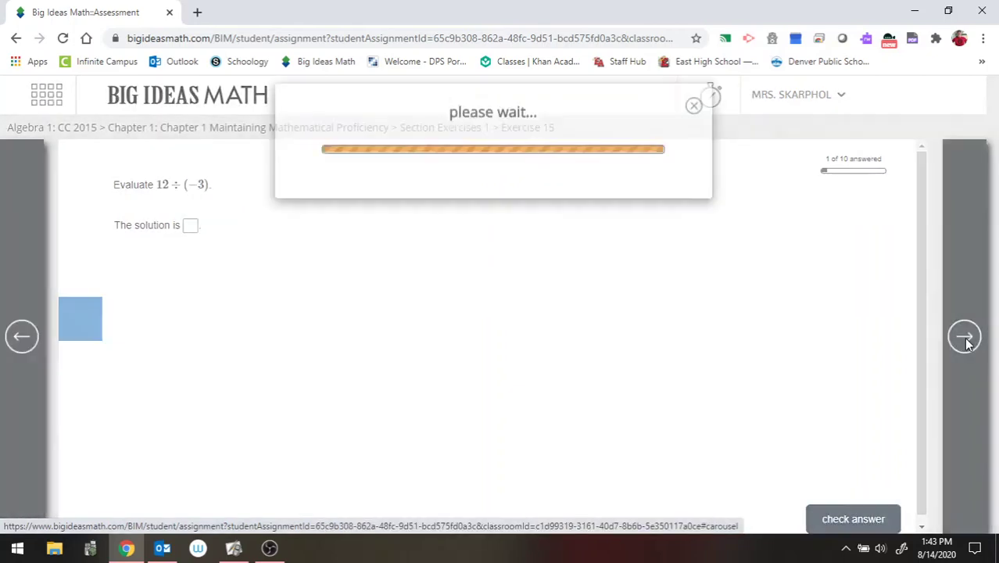
click(966, 339)
click(967, 339)
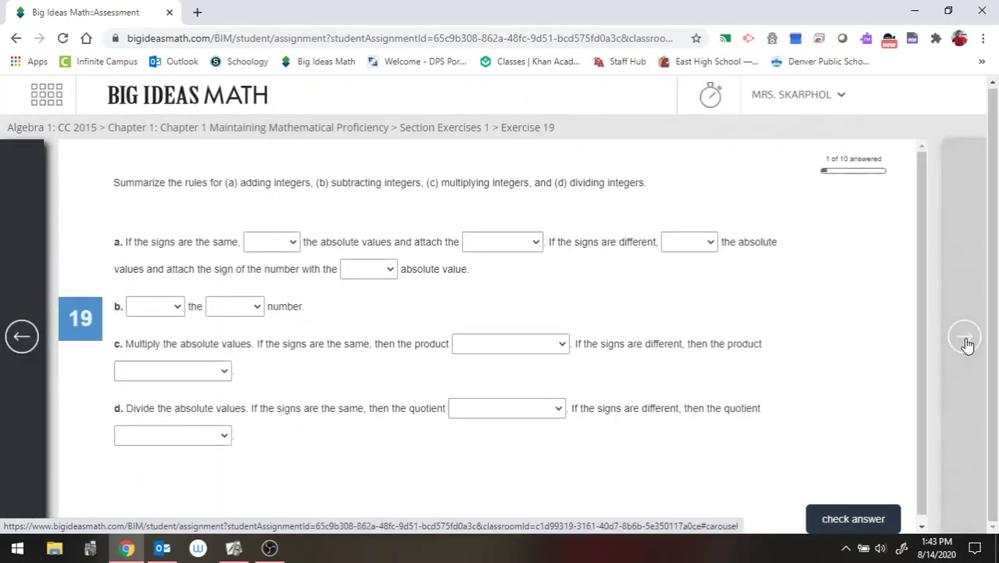
Fill the blanks in part a of Exercise 19 with subtract, sign, add and least.
click(292, 243)
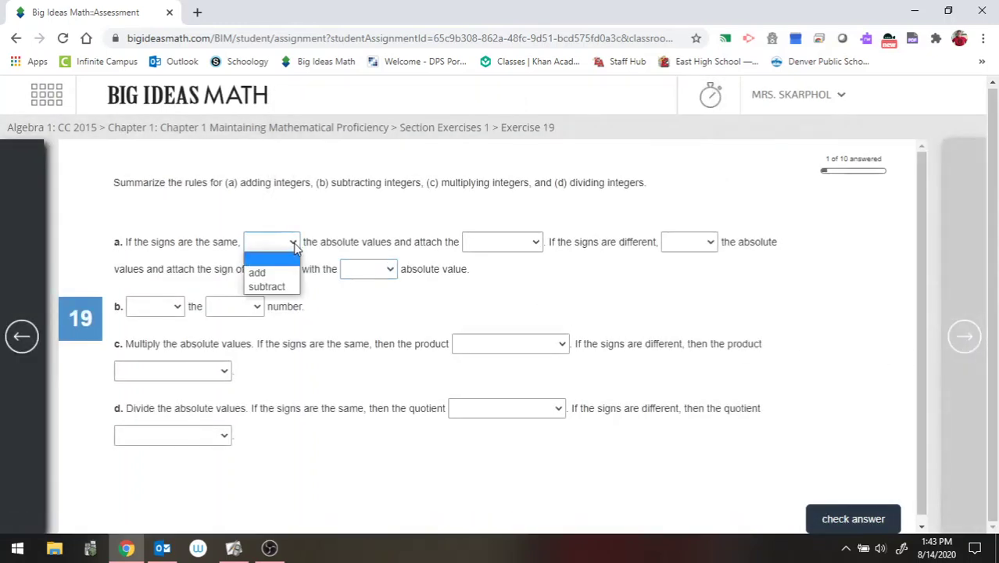
click(267, 287)
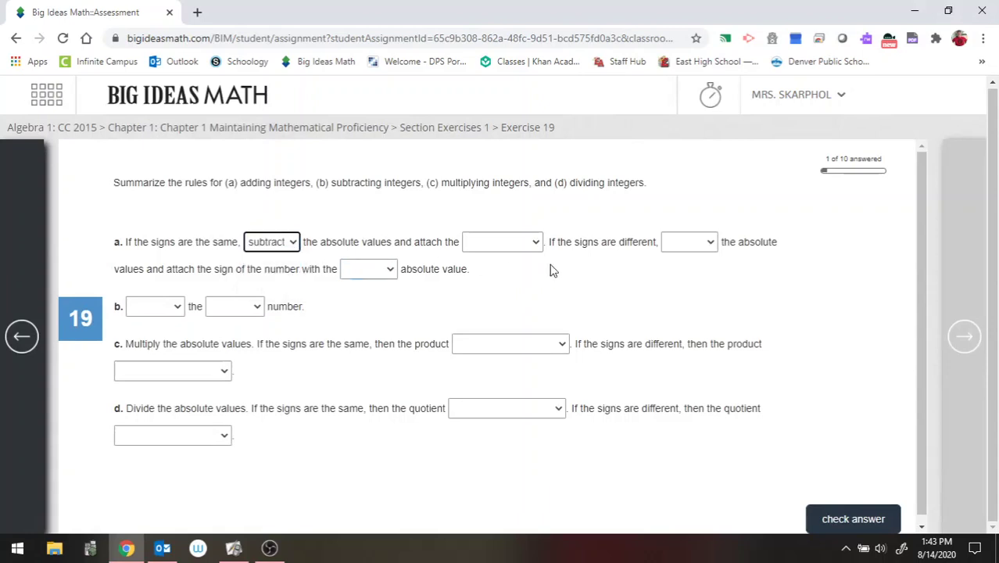
click(538, 243)
click(519, 274)
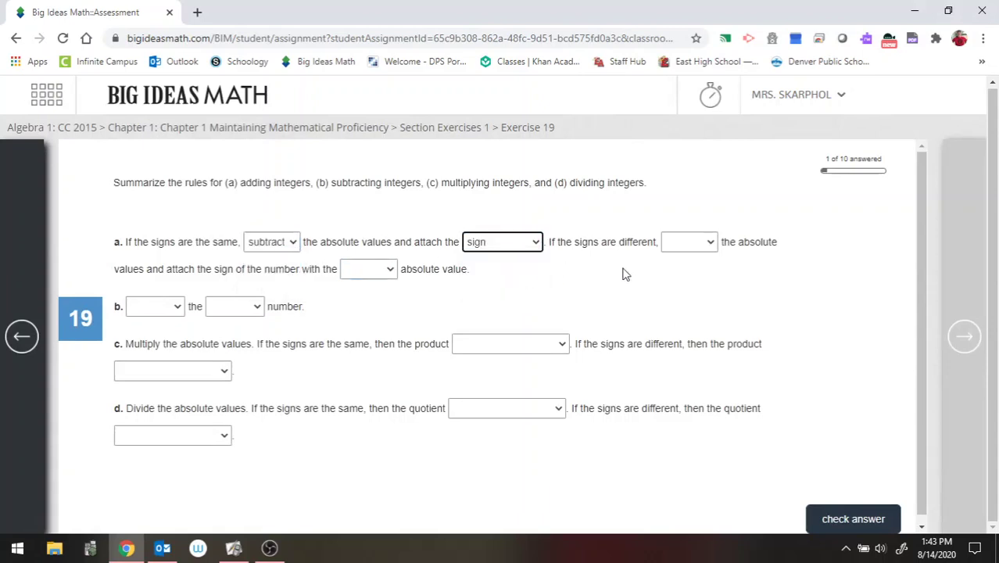
click(713, 244)
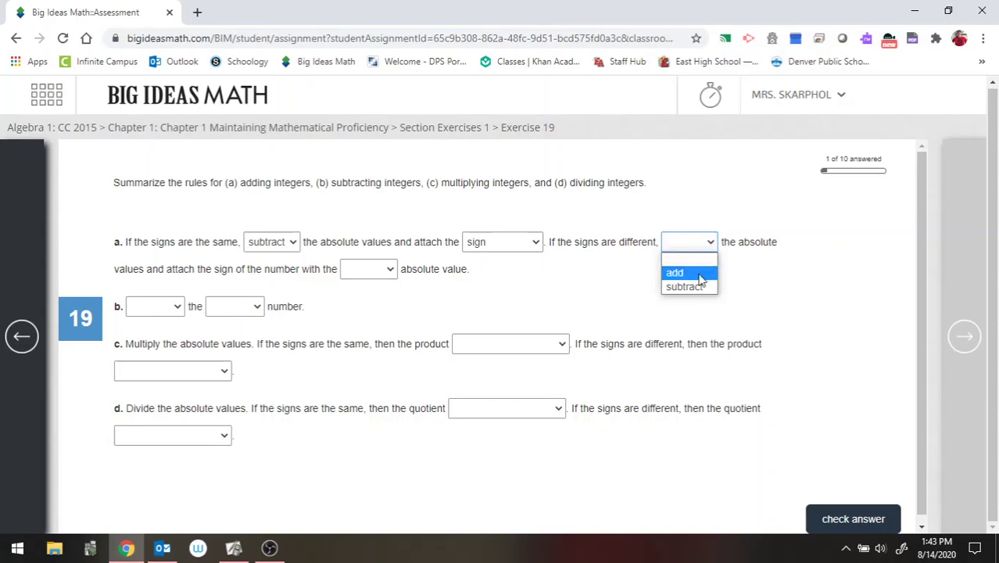
click(697, 270)
click(390, 269)
click(373, 297)
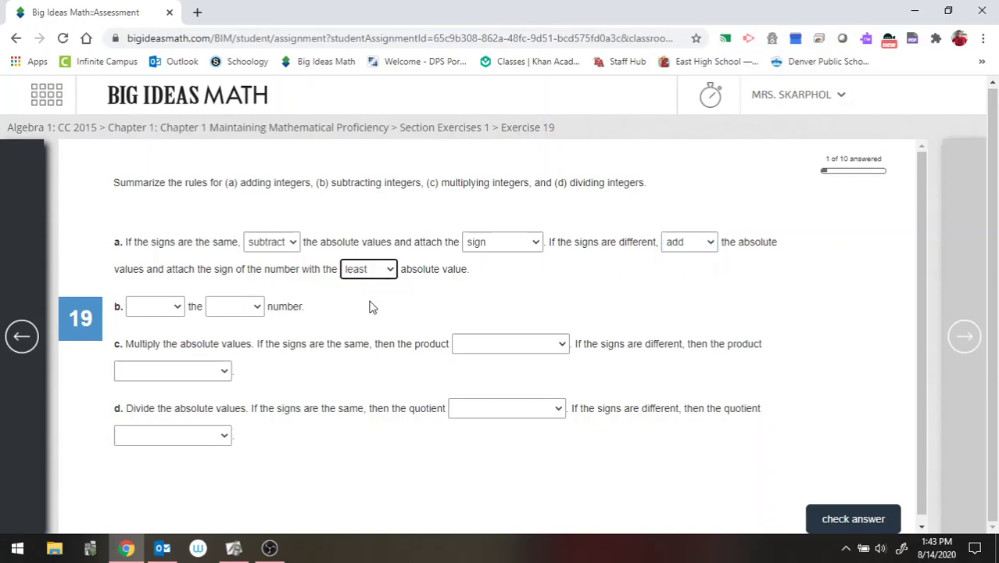
Fill the blanks in part b of Exercise 19 with Subtract and same.
click(177, 307)
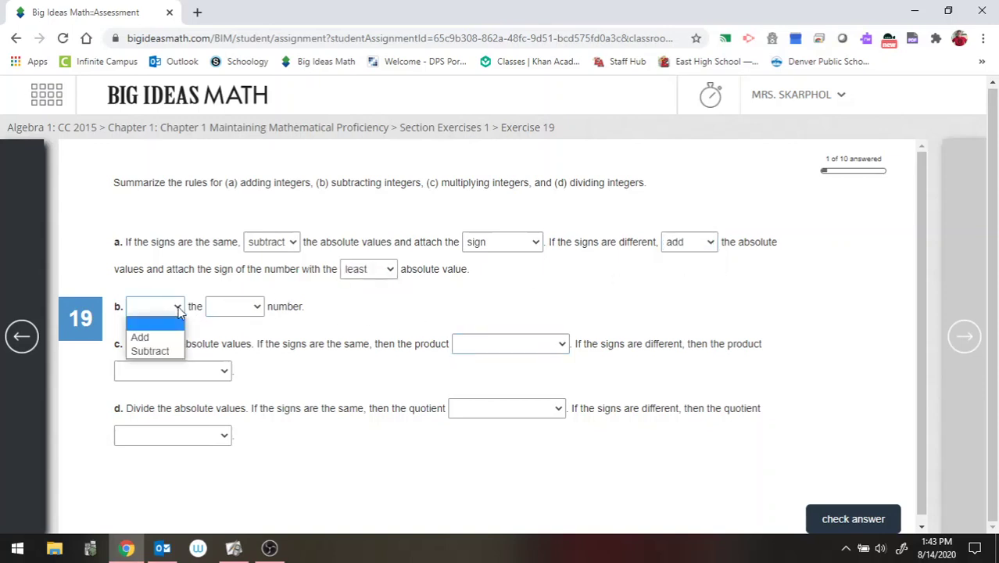
click(168, 351)
click(255, 307)
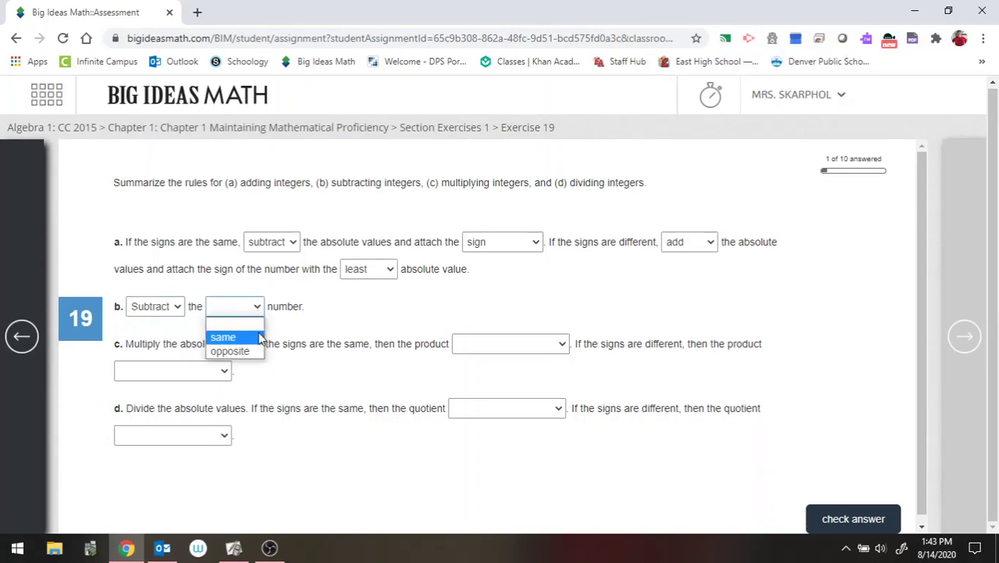
click(253, 337)
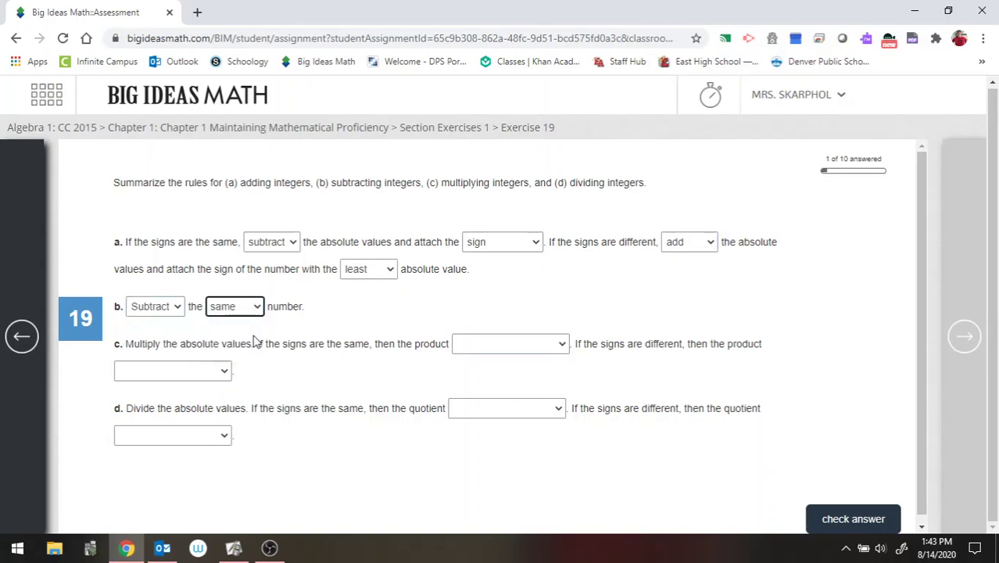
Fill both product blanks in part c of Exercise 19 with "has the opposite sign".
click(567, 348)
click(554, 390)
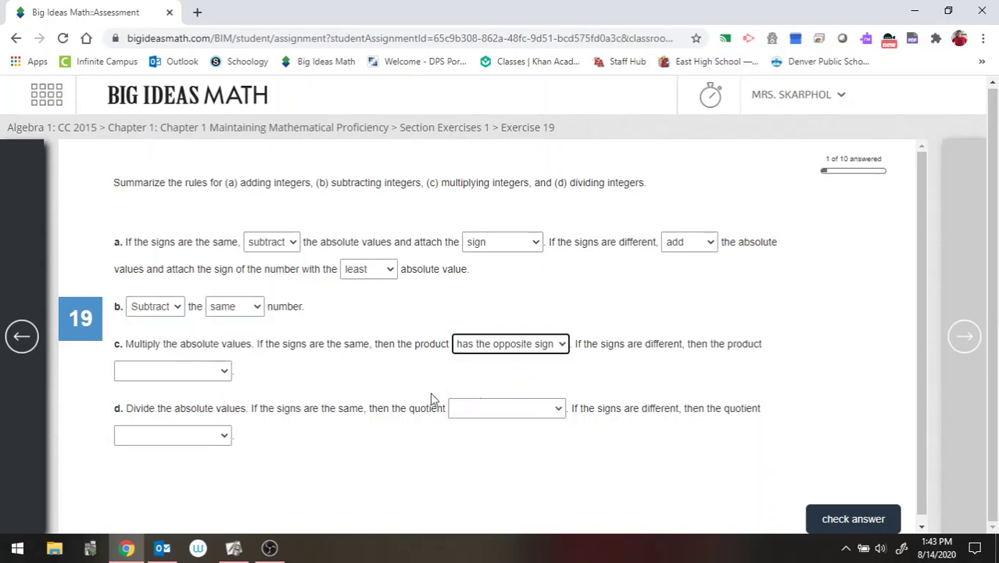
click(226, 374)
click(164, 414)
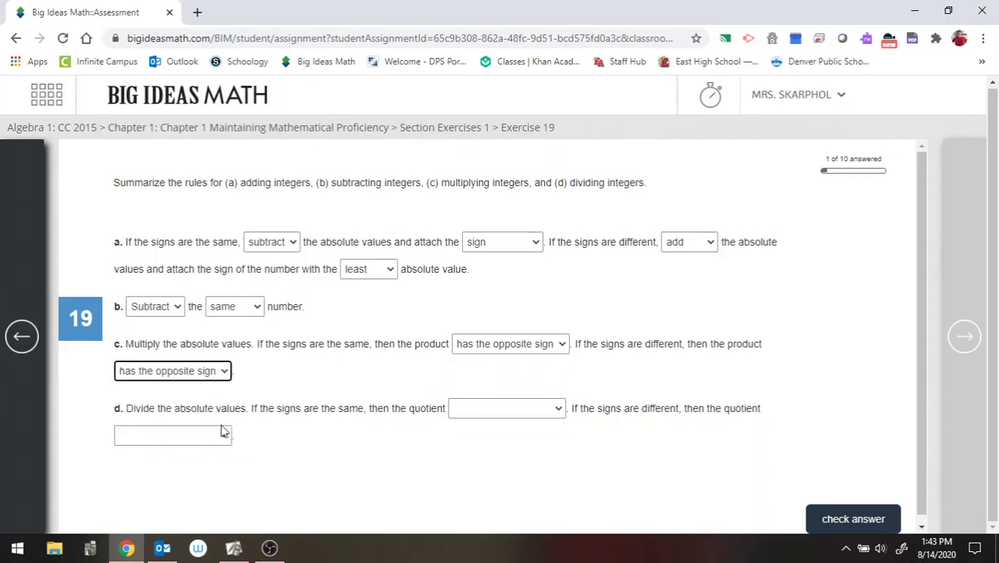
Fill the quotient blanks in part d with "has the opposite sign" and "has the same sign", and check the Exercise 19 answers.
click(561, 410)
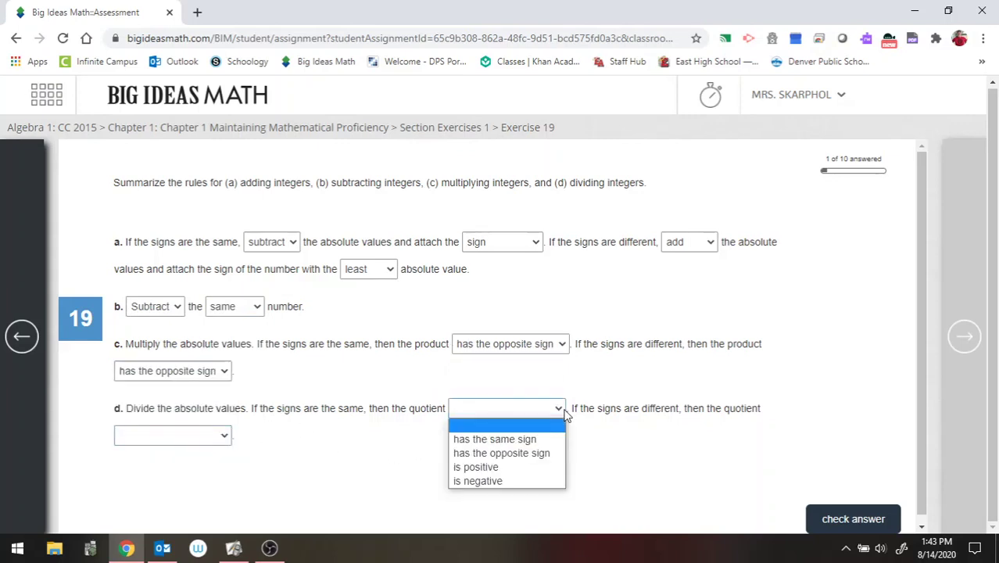
click(546, 453)
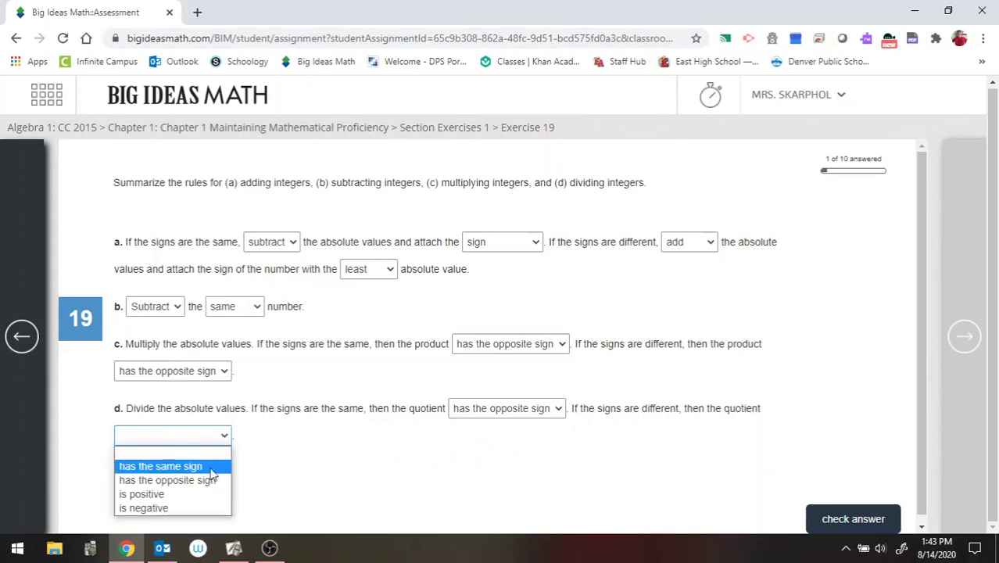
click(222, 436)
click(208, 467)
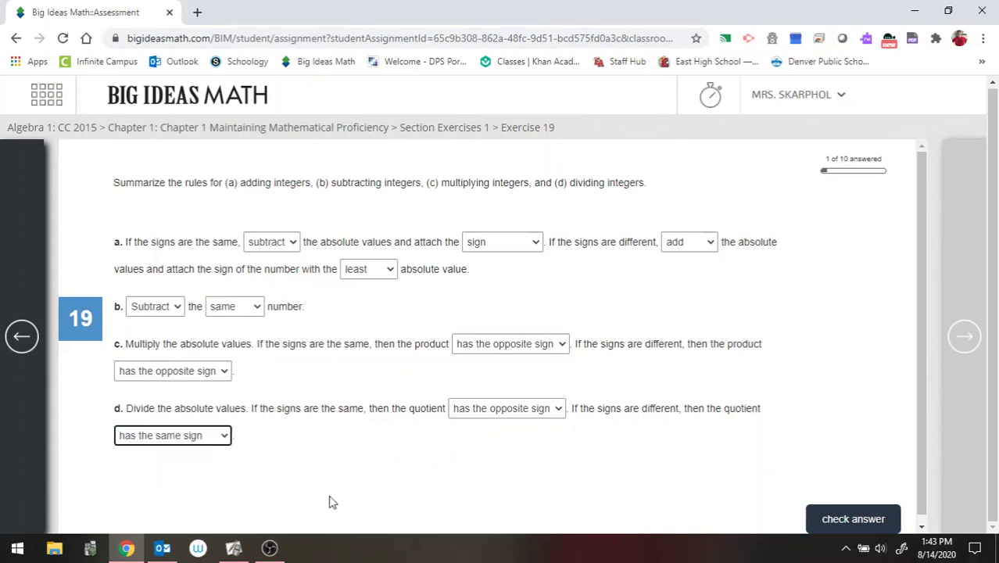
click(853, 519)
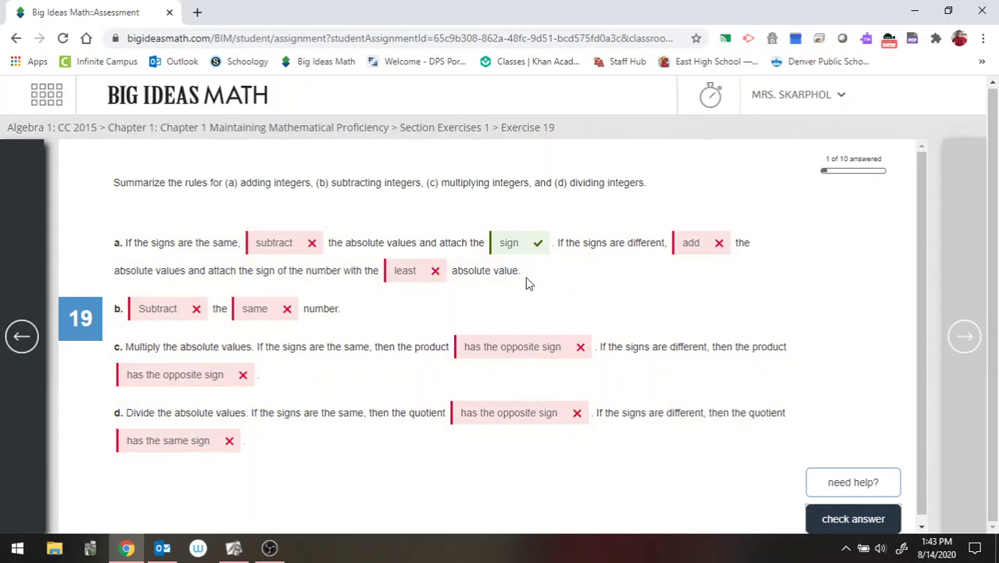
Reopen the first blank in part a of Exercise 19 and view its answer choices without changing the selection.
click(311, 243)
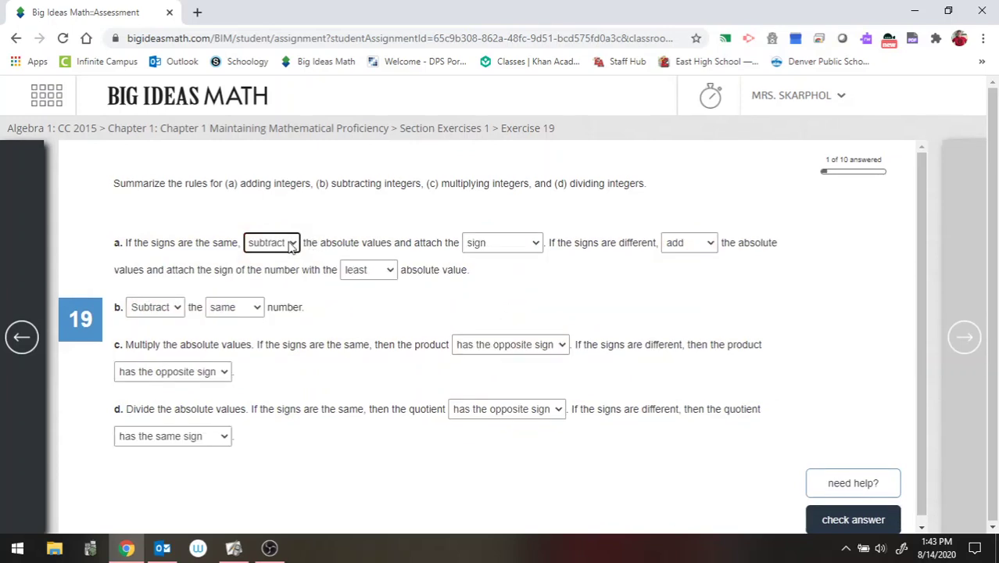
click(290, 244)
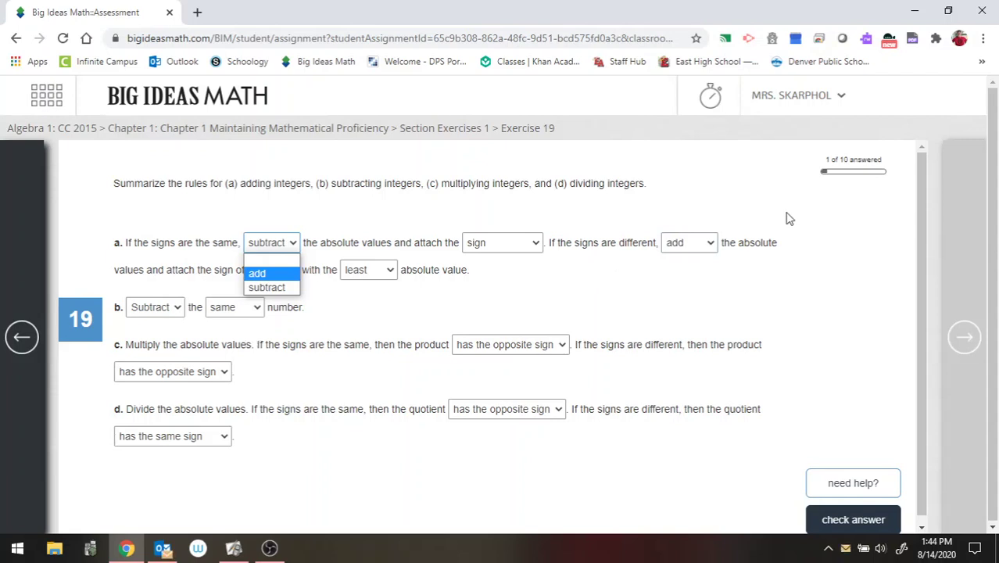
click(787, 102)
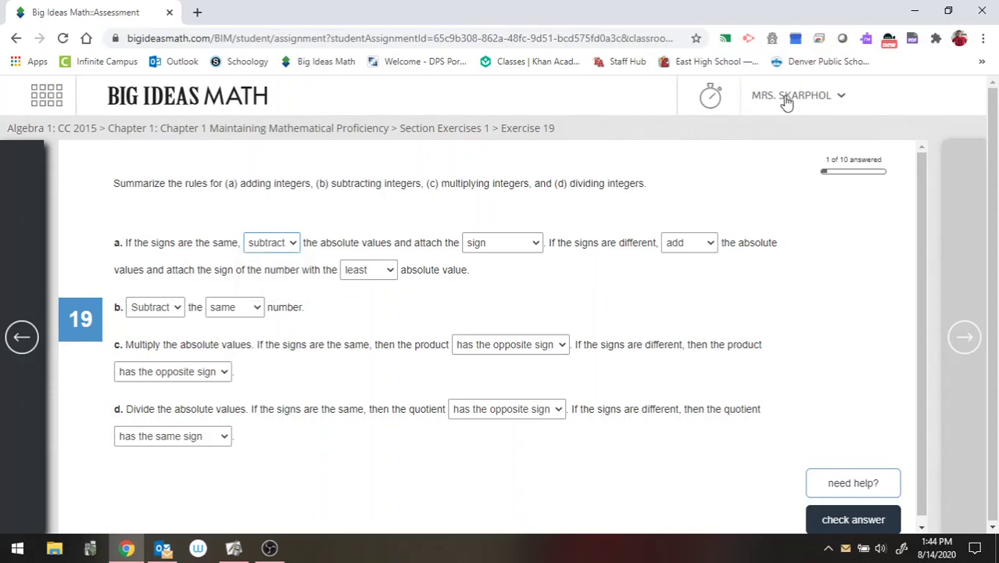
Log out of the student account from the assignment and confirm the logout.
click(787, 103)
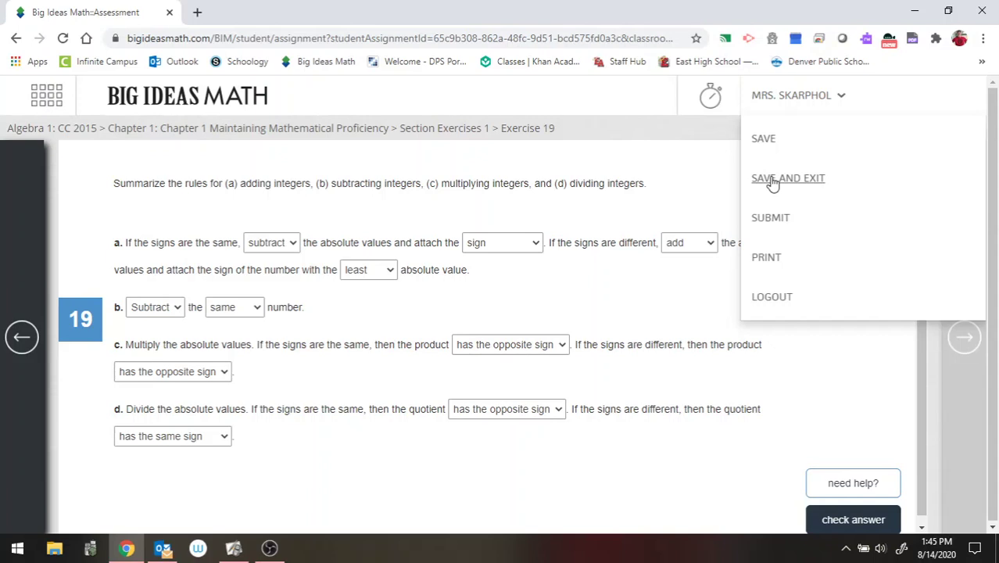
click(779, 297)
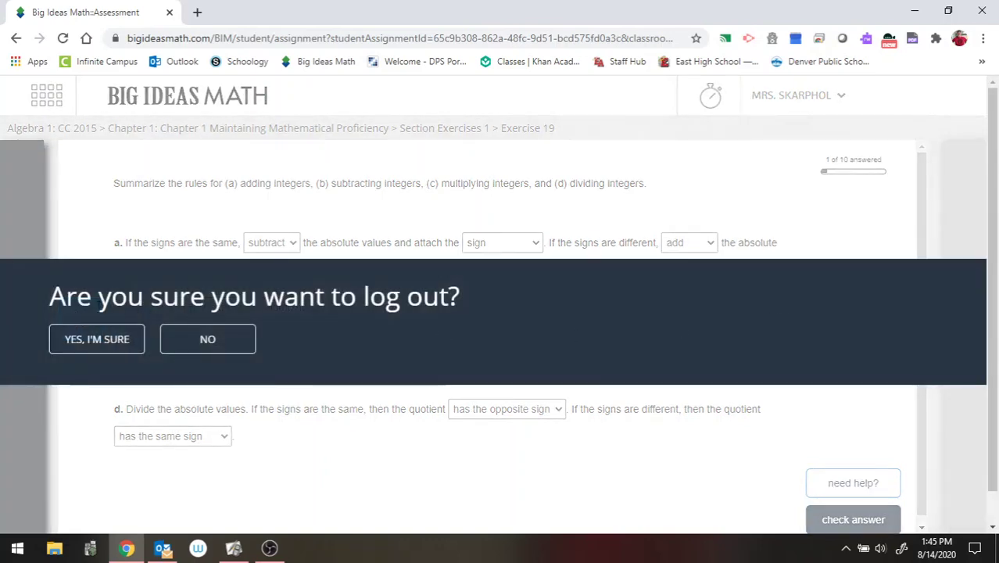
click(108, 339)
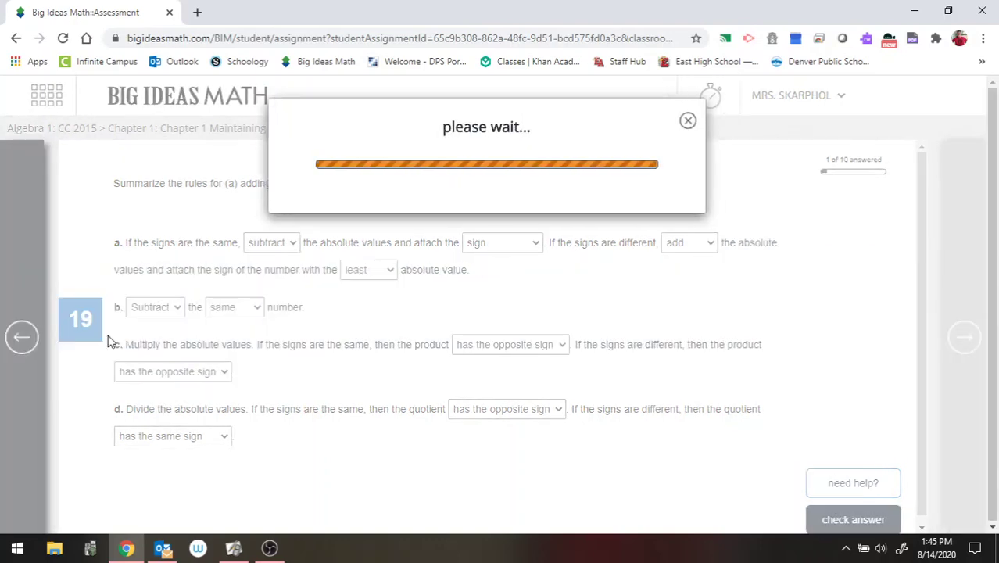